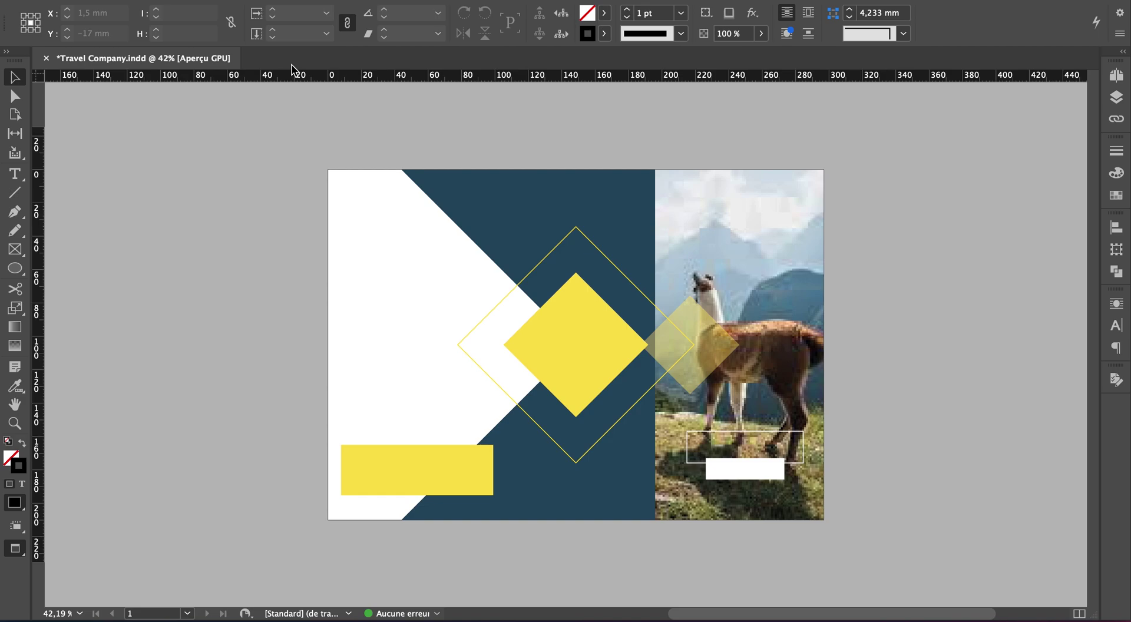
- Start a new 297 × 210 mm landscape document and set its column gutter to 3 mm
key("super+n")
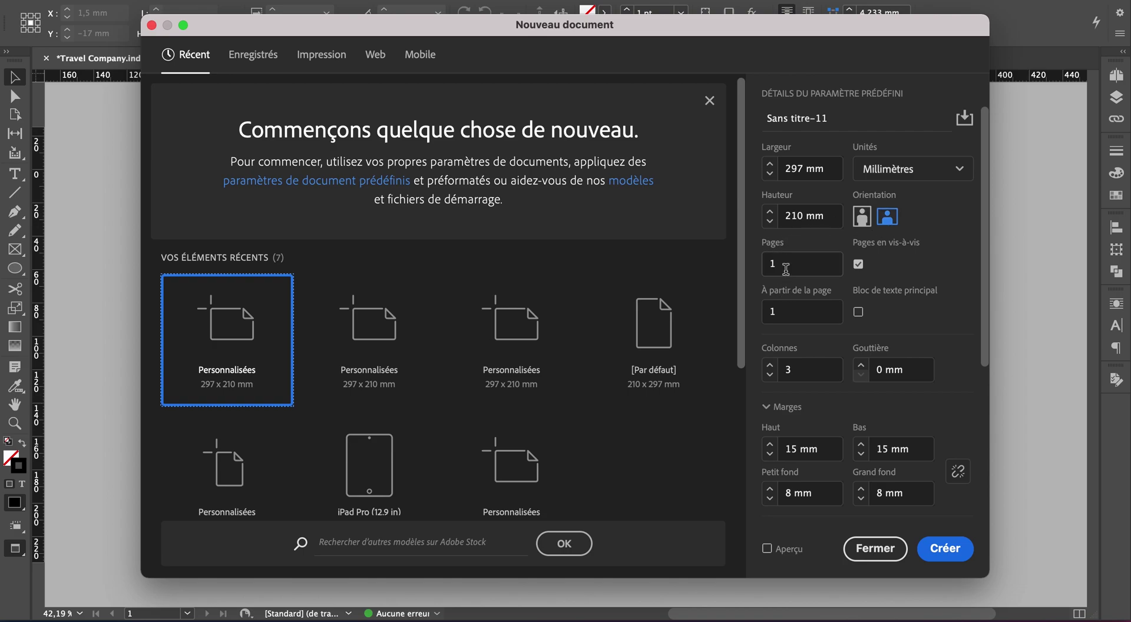
left_click(776, 308)
left_click(861, 366)
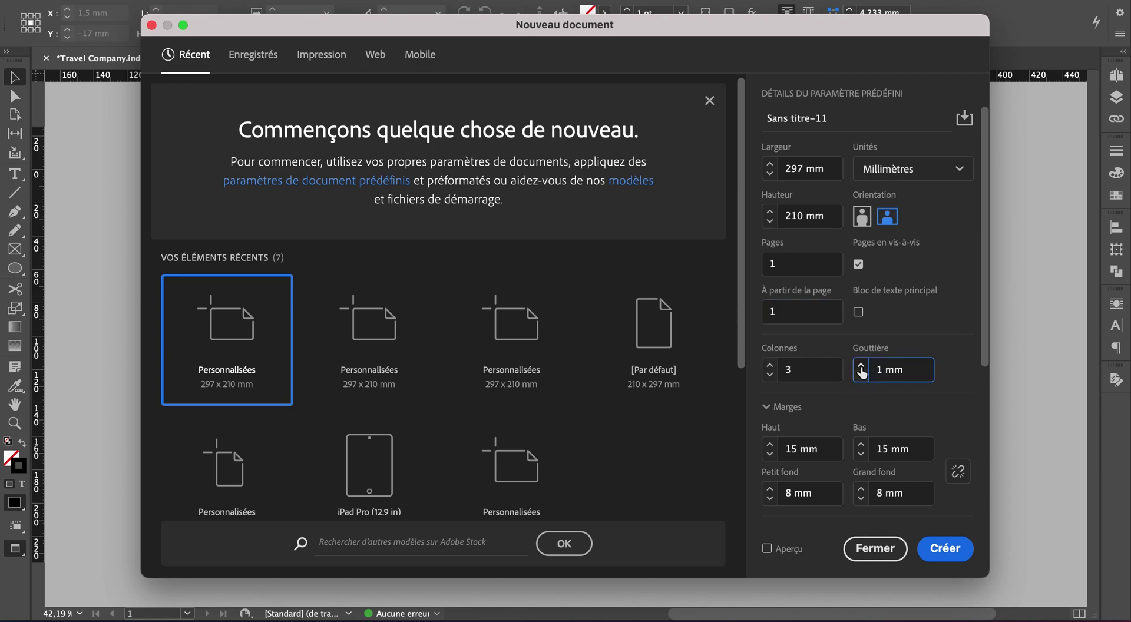
left_click(861, 366)
left_click(861, 366)
- Set the new document's bleed to 10 mm on all sides
scroll(982, 348, "down", 5)
scroll(983, 348, "up", 2)
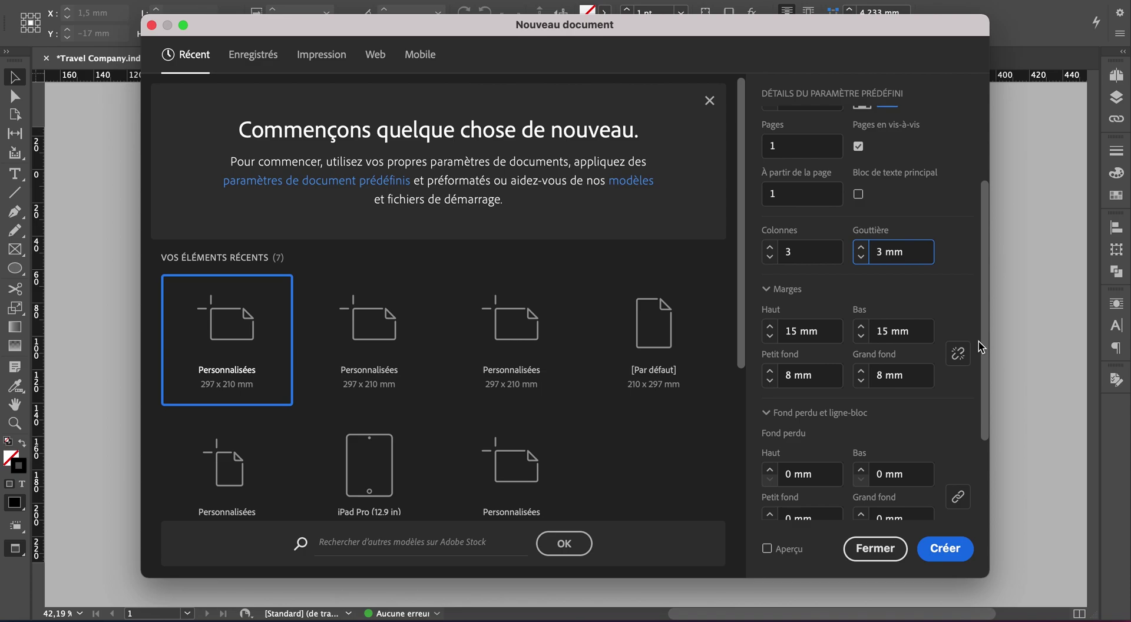
scroll(969, 348, "up", 1)
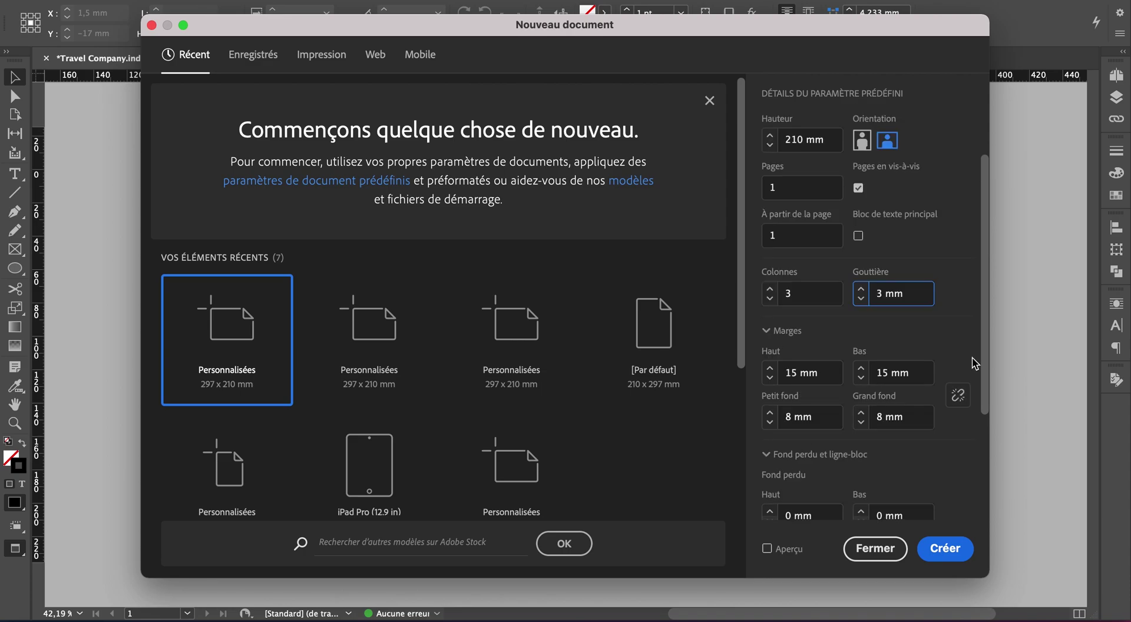
scroll(971, 357, "down", 4)
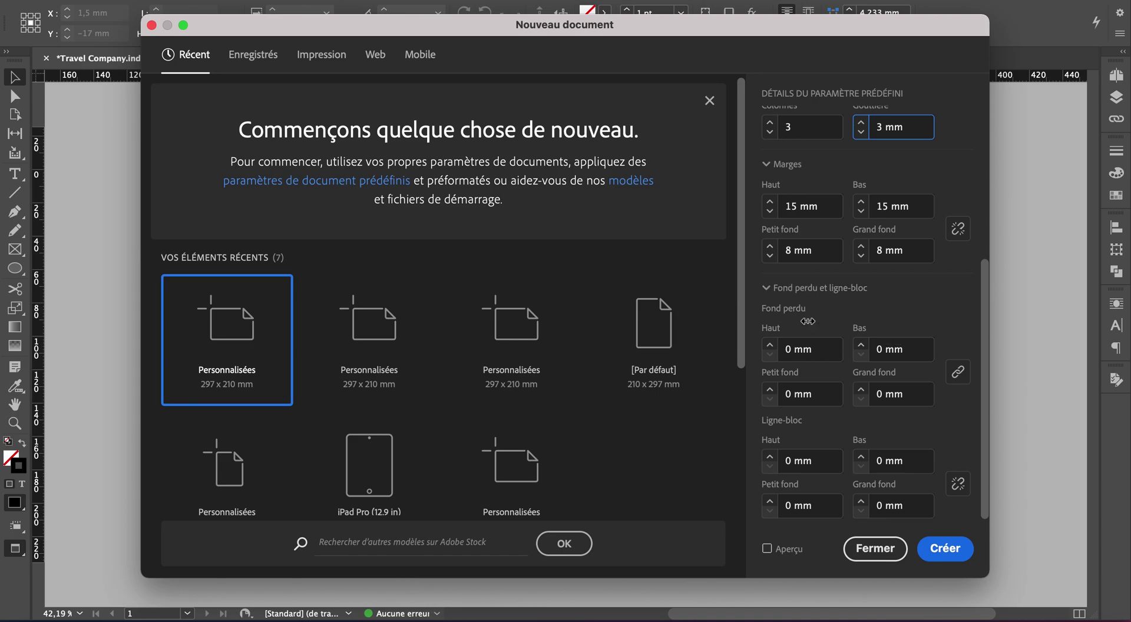
left_click(813, 349)
left_click(770, 354)
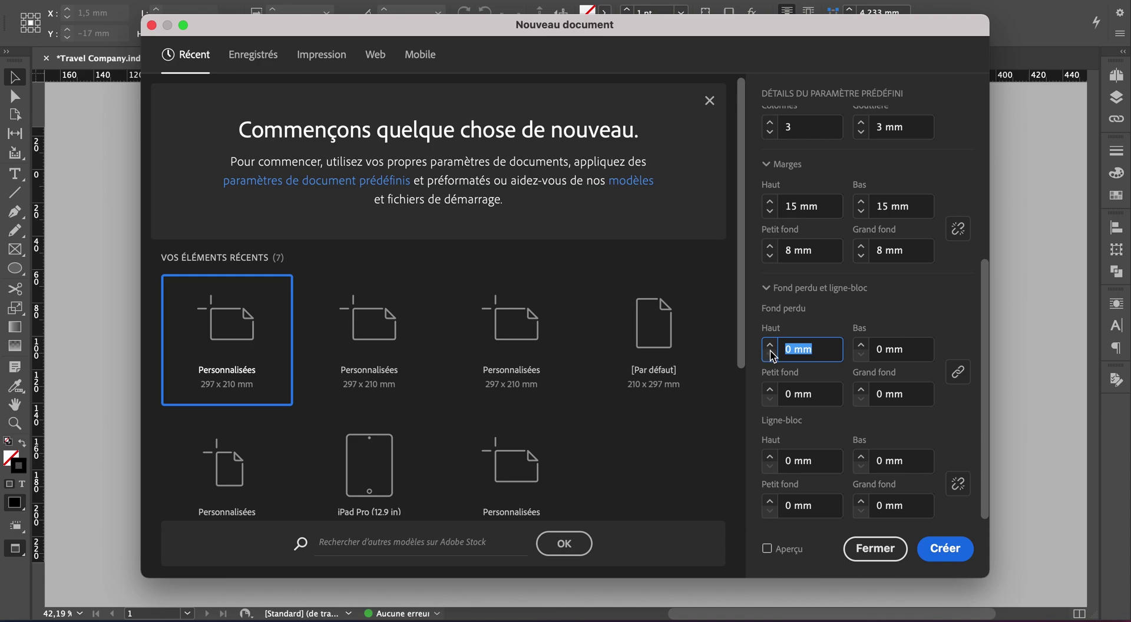
type("10")
key("Tab")
- Set the slug area to 15 mm and link its values so all four sides match
left_click_drag(822, 463, 768, 462)
type("15")
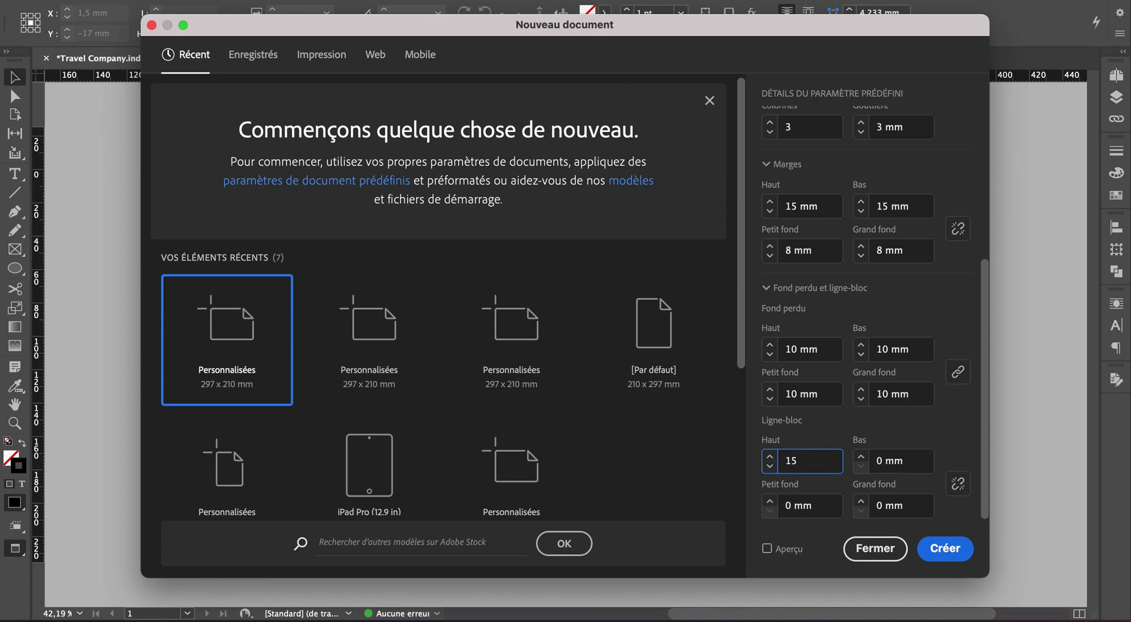
key("Tab")
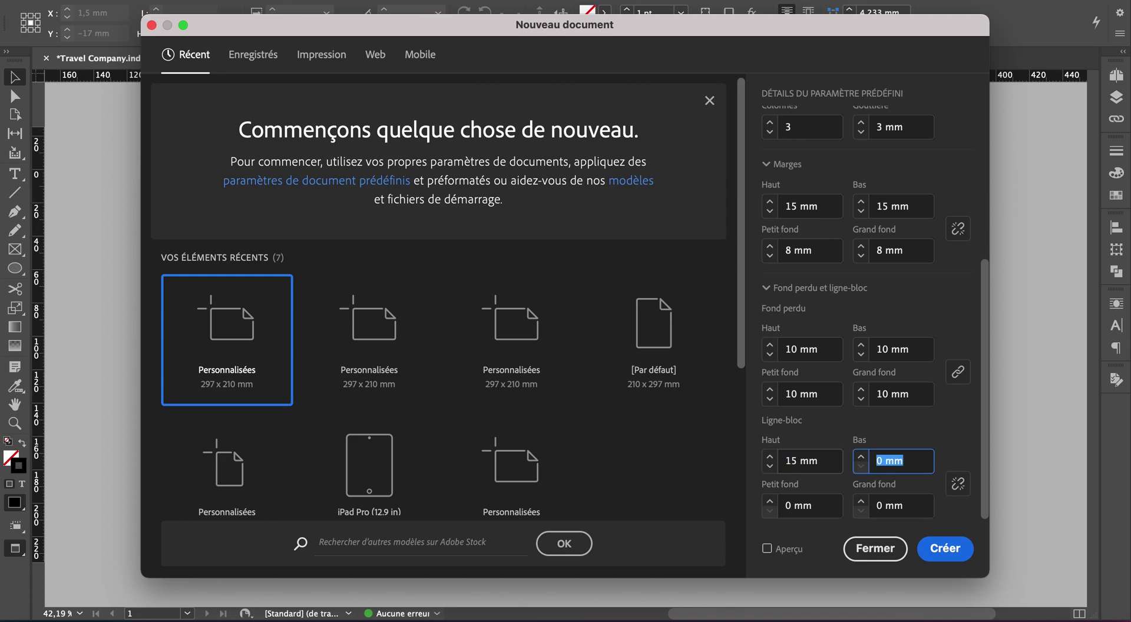
left_click(959, 493)
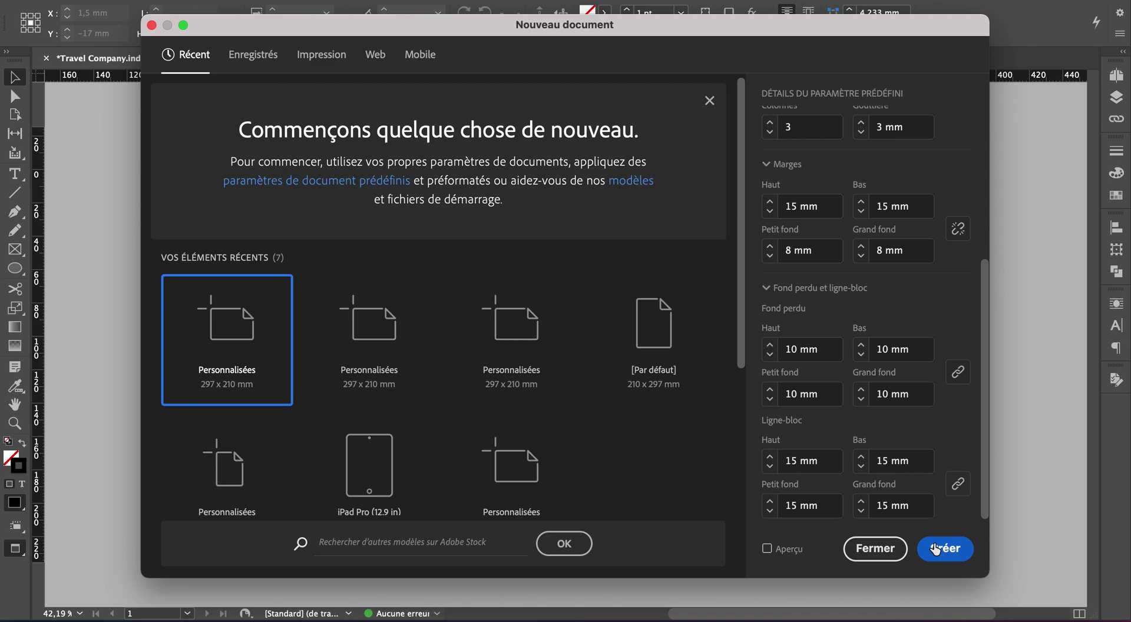
- Review the page, column, margin, bleed and slug settings, and create the document
scroll(956, 317, "up", 5)
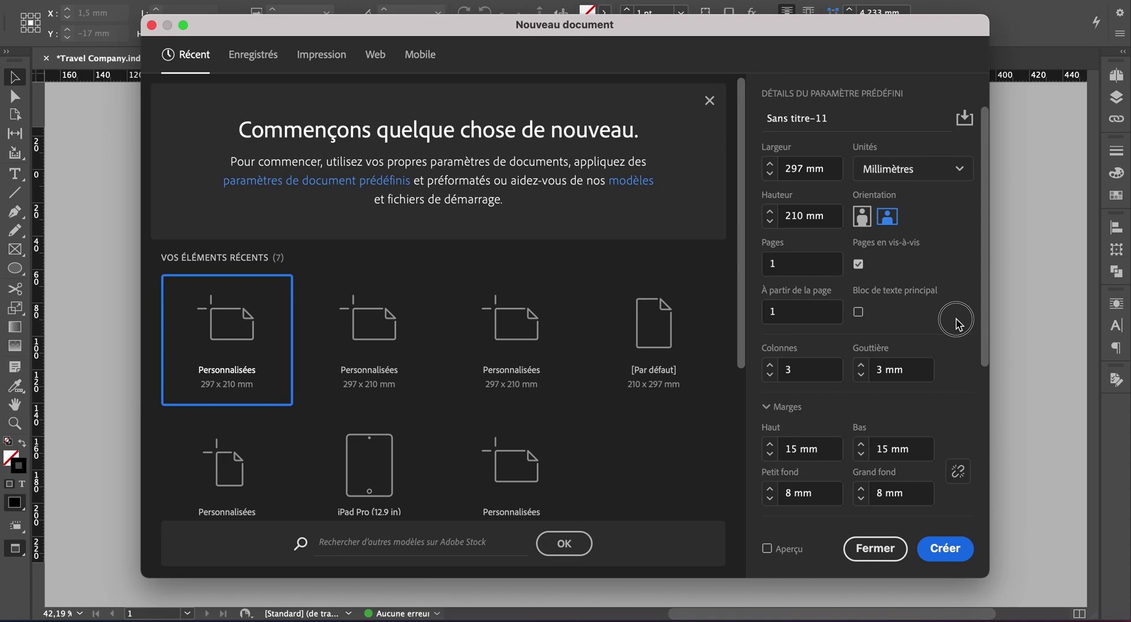
scroll(960, 342, "down", 5)
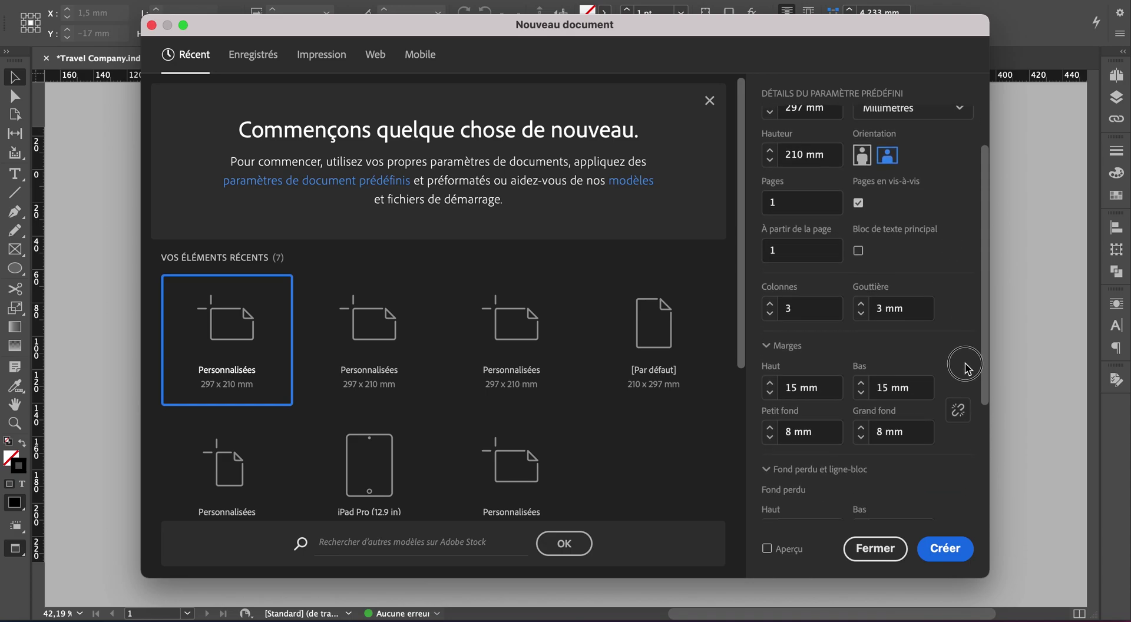
scroll(983, 432, "up", 1)
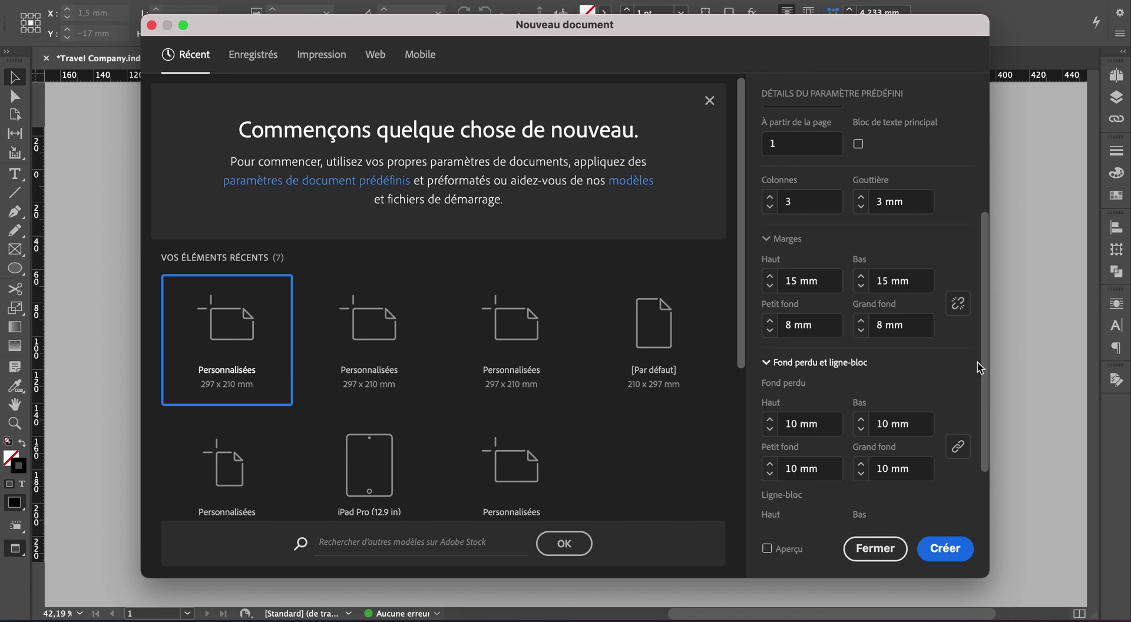
left_click_drag(982, 369, 994, 419)
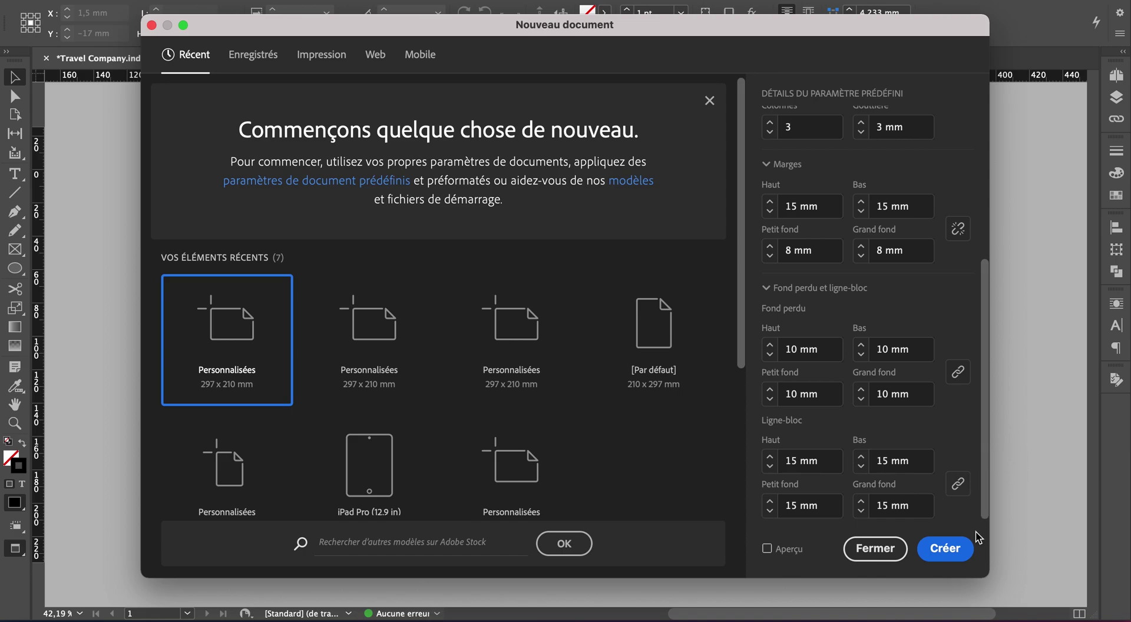
left_click(961, 550)
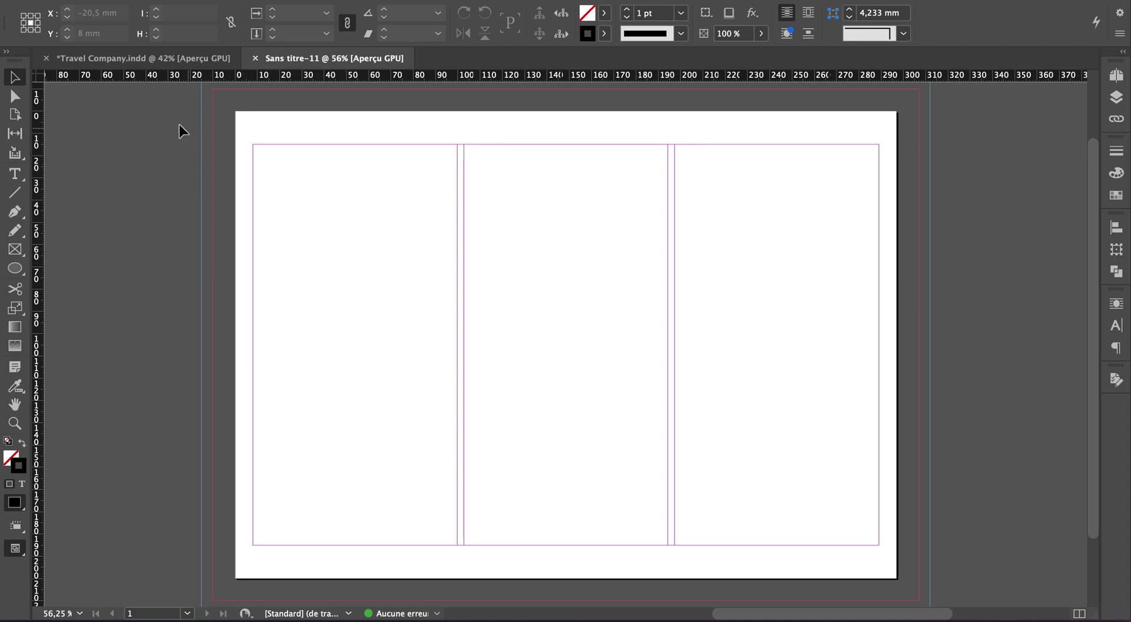
- Draw a rectangular frame of about 303.5 × 213.5 mm in the new document, covering the whole page and slightly overlapping its edges
left_click(159, 59)
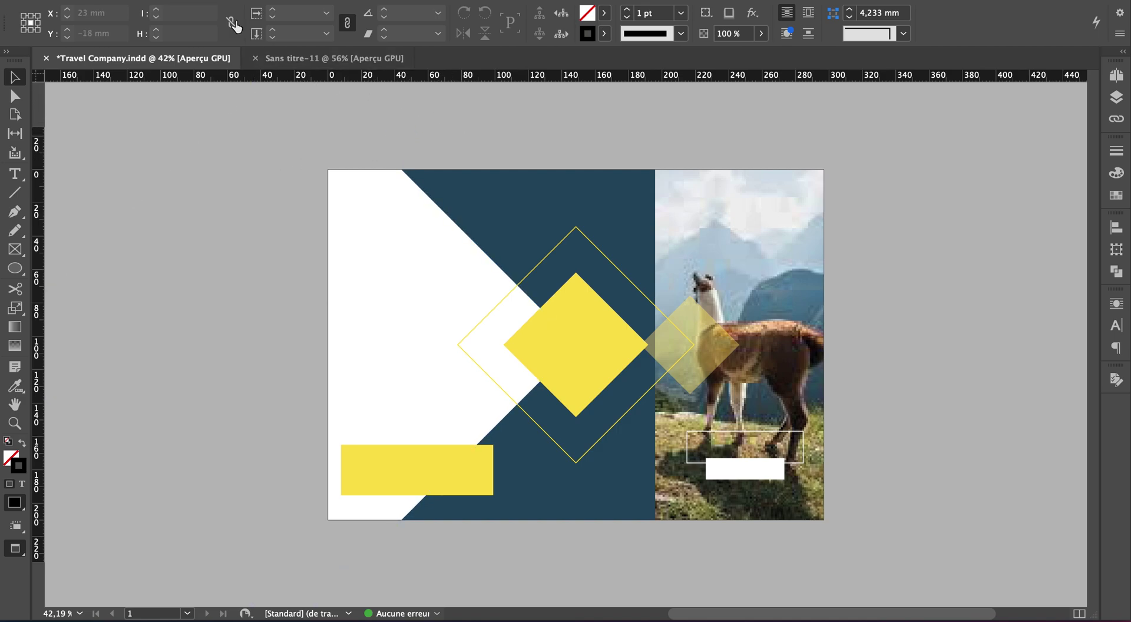
left_click(290, 62)
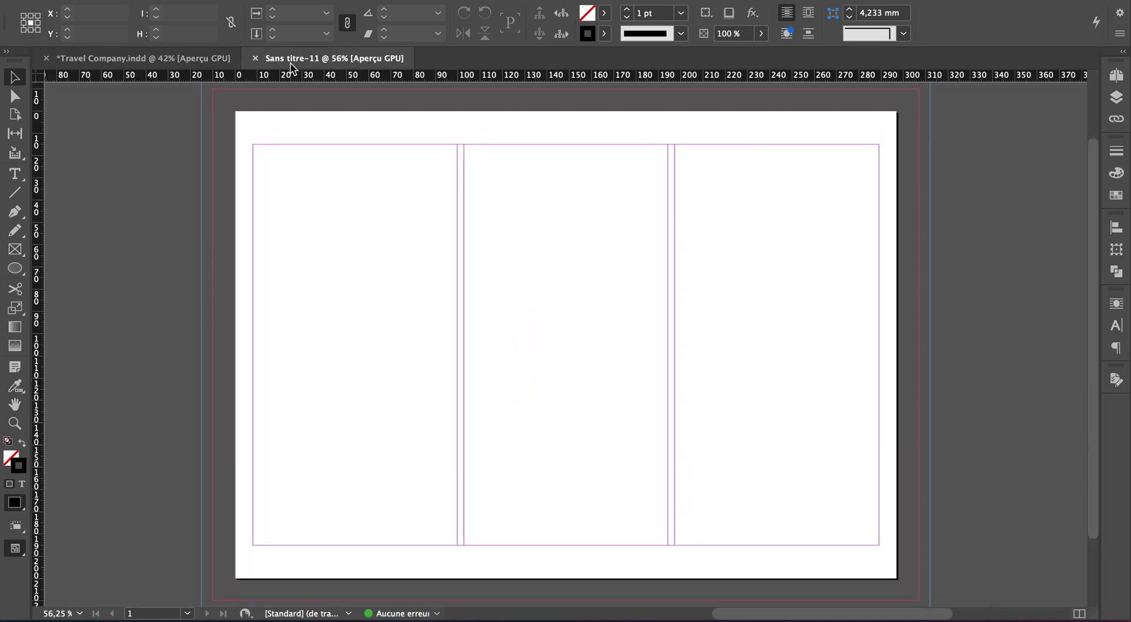
left_click(10, 253)
left_click_drag(226, 108, 618, 355)
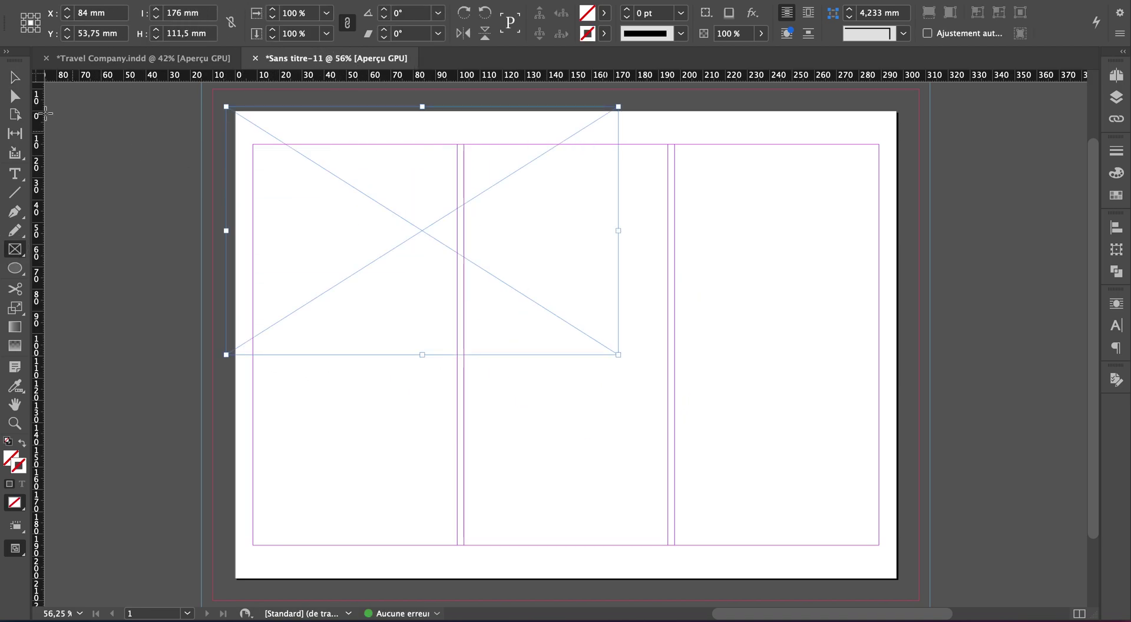
left_click(15, 77)
left_click_drag(618, 355, 903, 582)
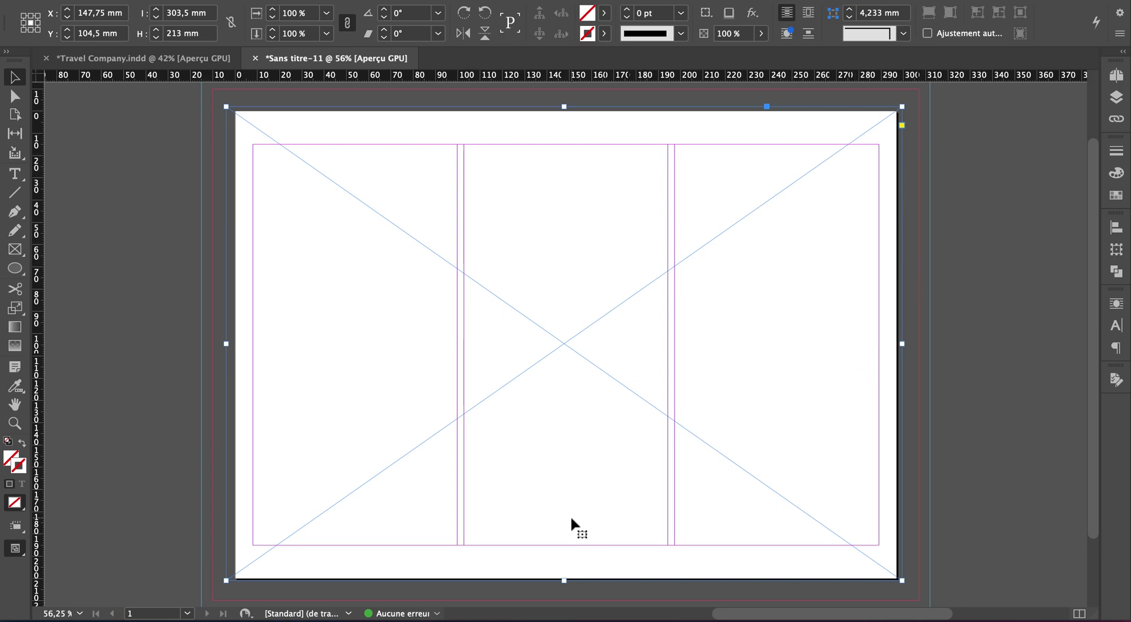
left_click_drag(565, 579, 565, 582)
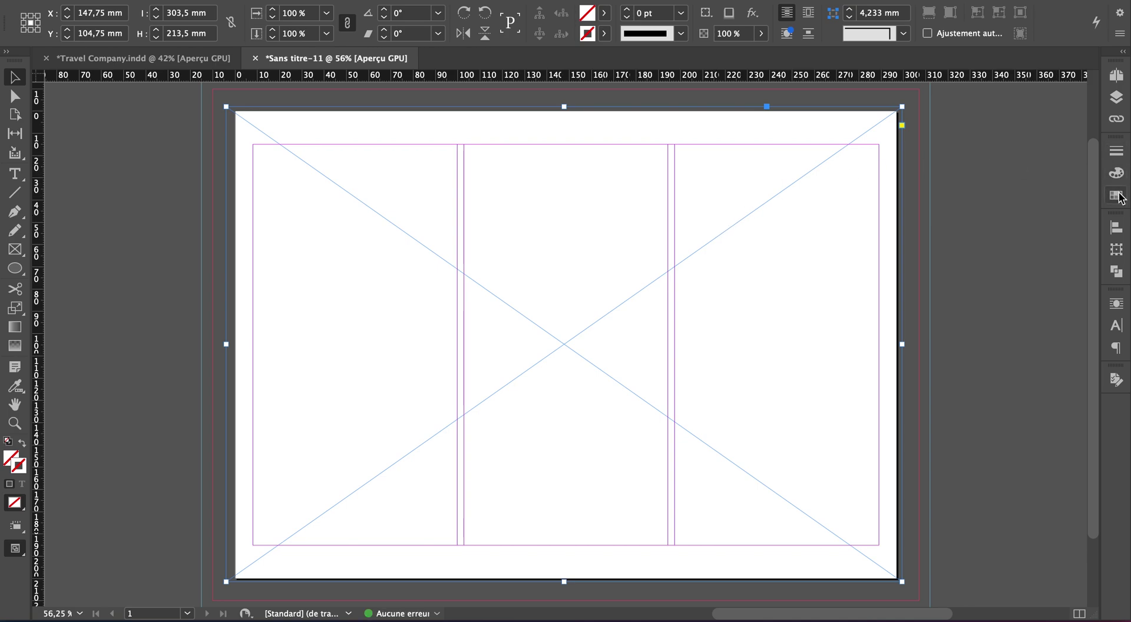
- Fill the page-sized frame with teal (C 100, M 0, Y 39, K 19) and leave it without a stroke
left_click(1117, 174)
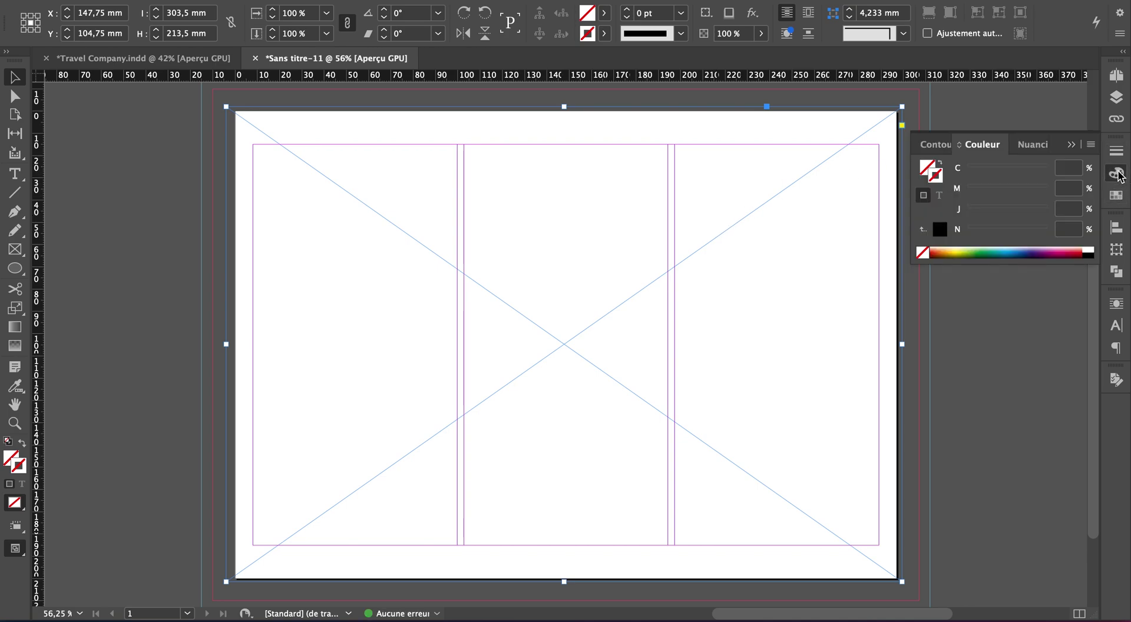
left_click(1020, 253)
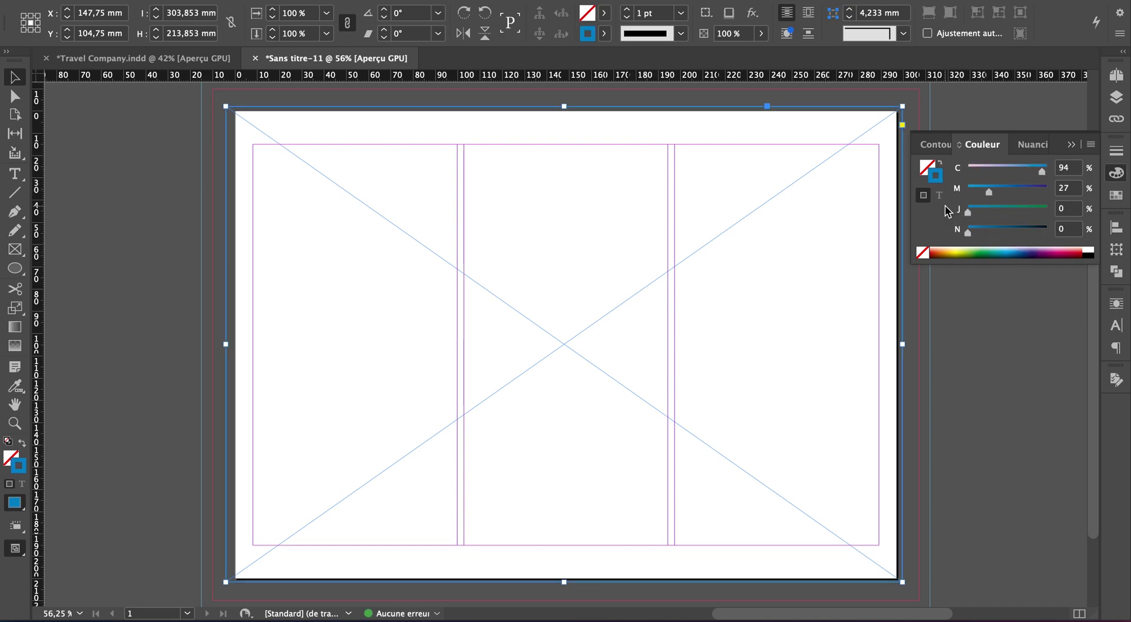
key("slash")
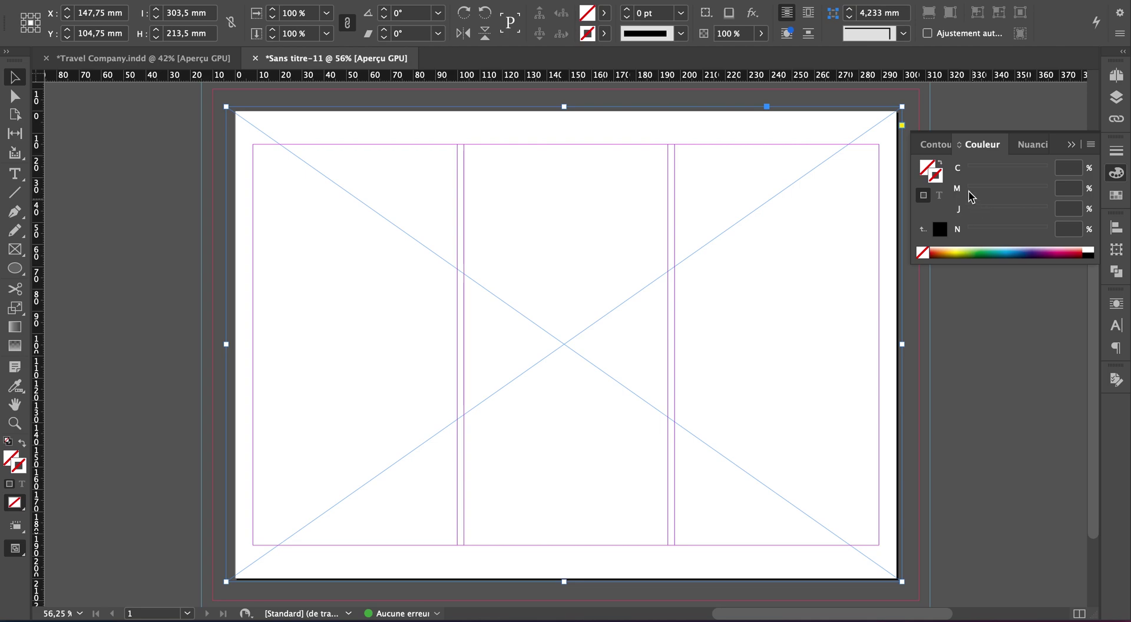
left_click(926, 169)
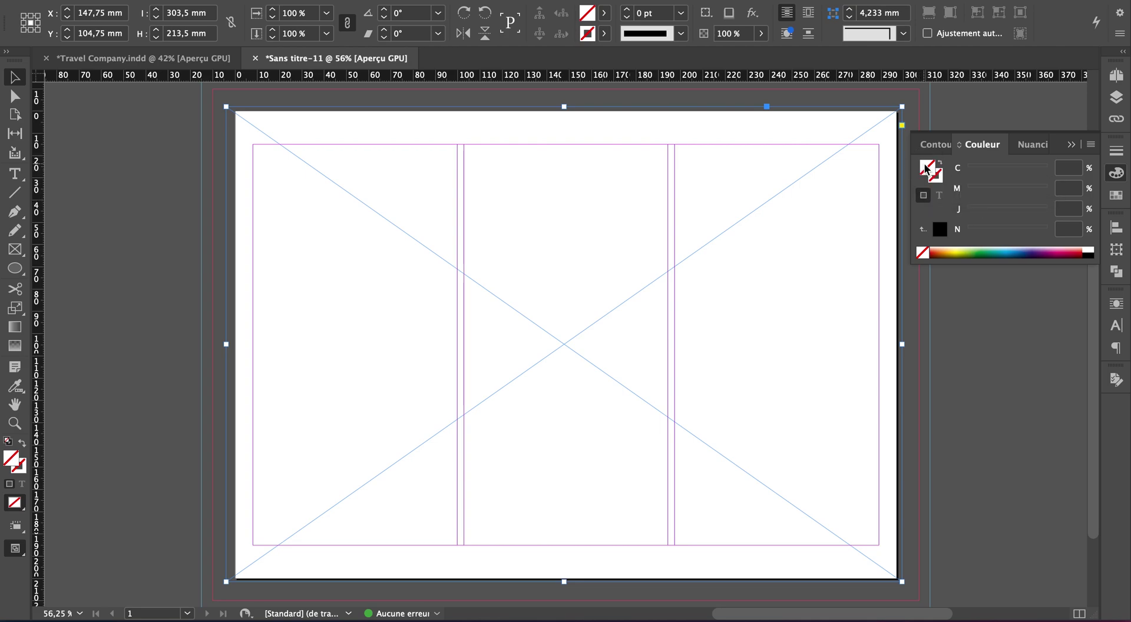
left_click(997, 253)
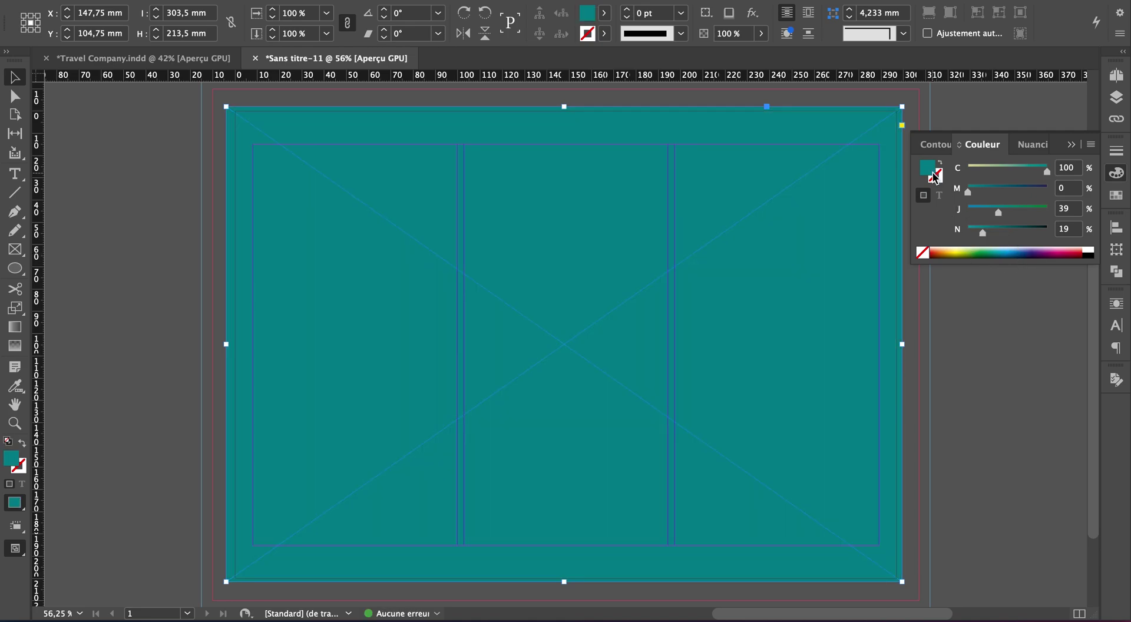
- Change the page-sized frame's fill to the dark blue-green #004b64
double_click(932, 174)
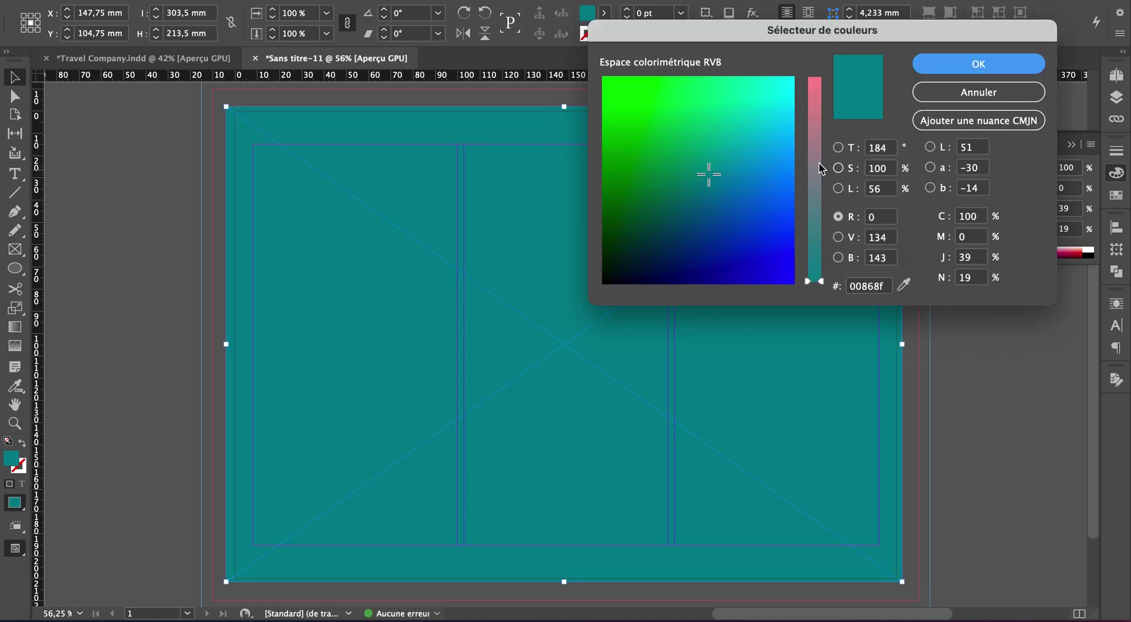
left_click(690, 190)
left_click_drag(691, 196, 689, 204)
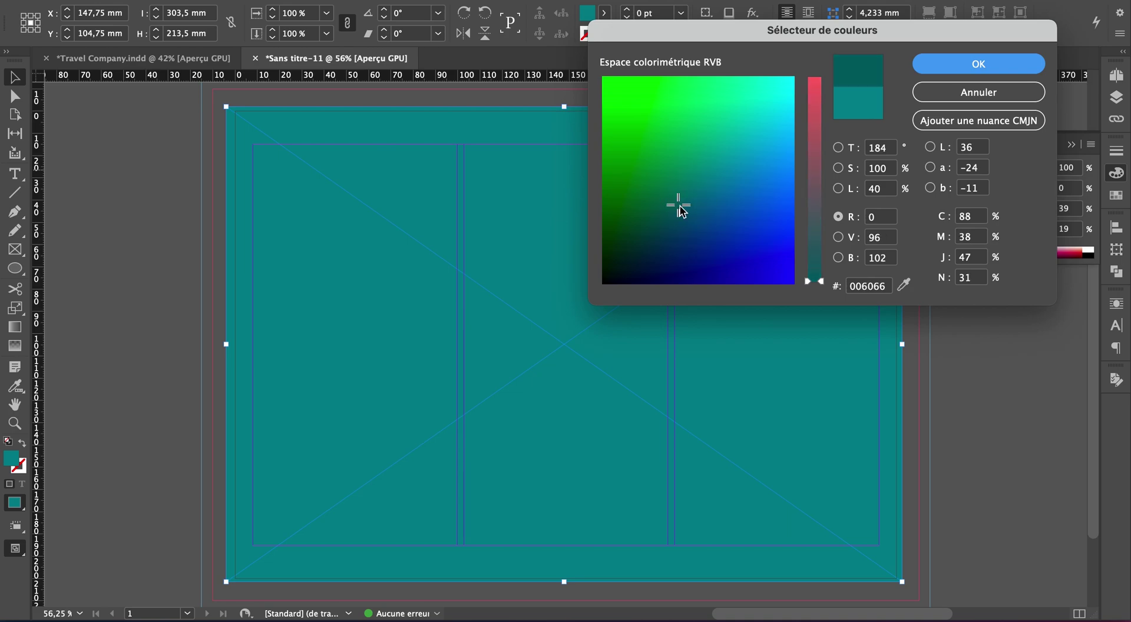
left_click(699, 223)
left_click(718, 241)
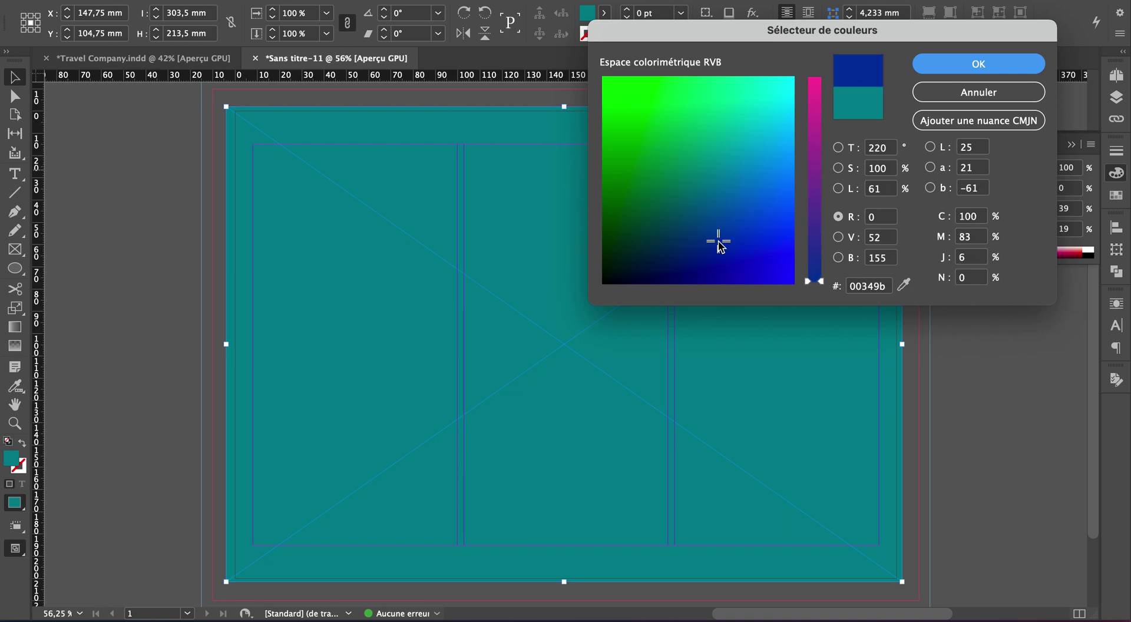
left_click(672, 215)
left_click(672, 215)
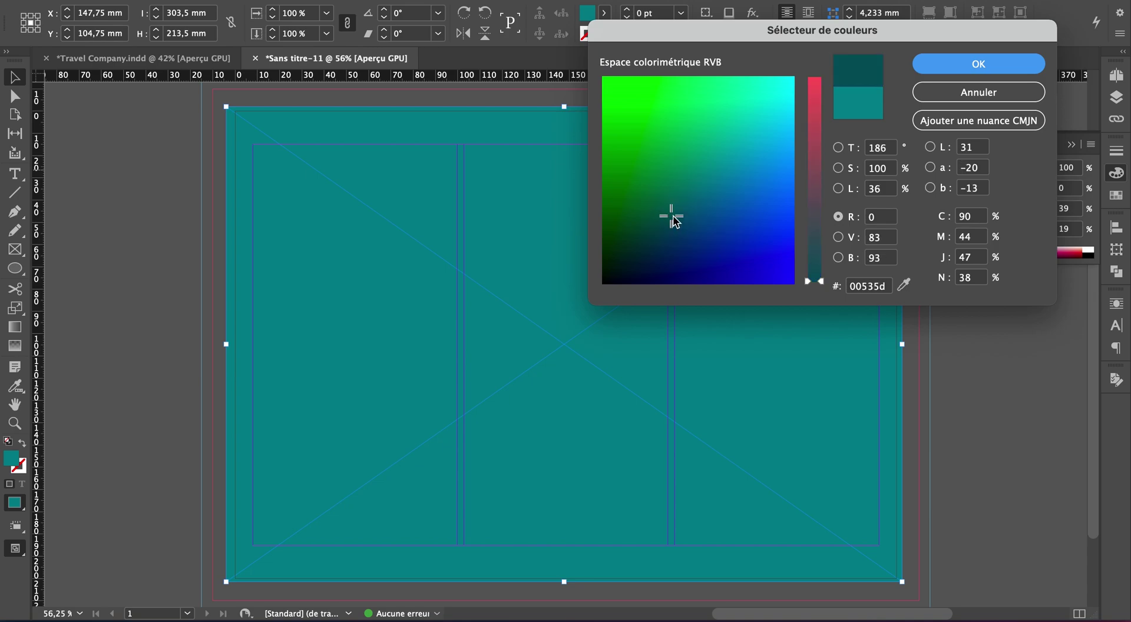
left_click(677, 222)
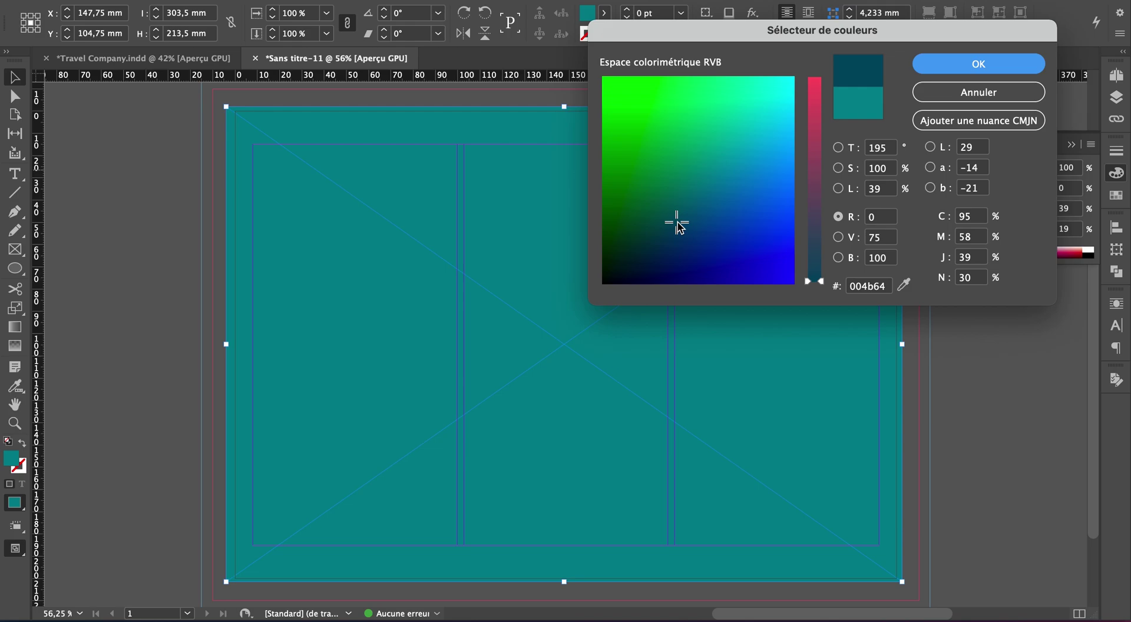
left_click(948, 69)
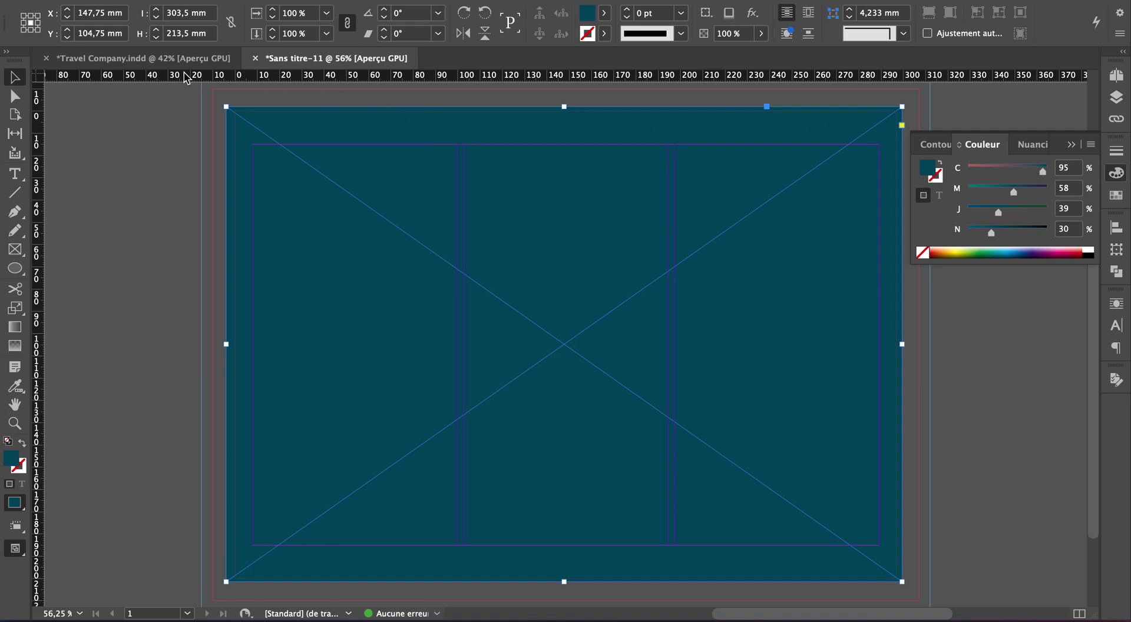
- Draw a square frame of about 38 mm in the first column of the new document and fill it with white
left_click(149, 59)
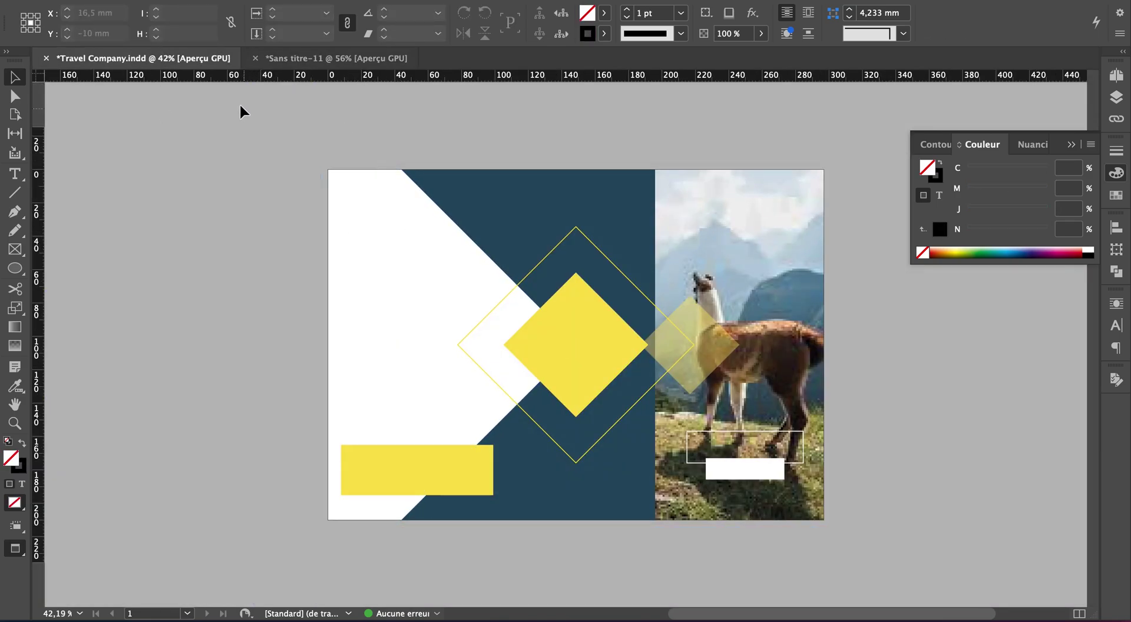
left_click(307, 59)
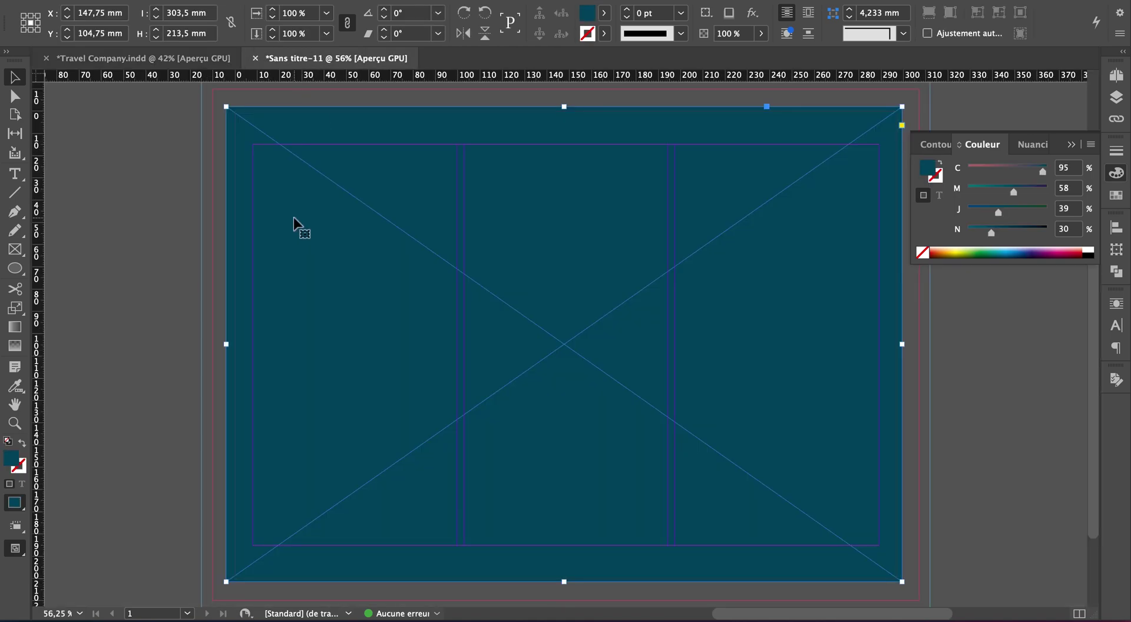
left_click(11, 252)
left_click(315, 232)
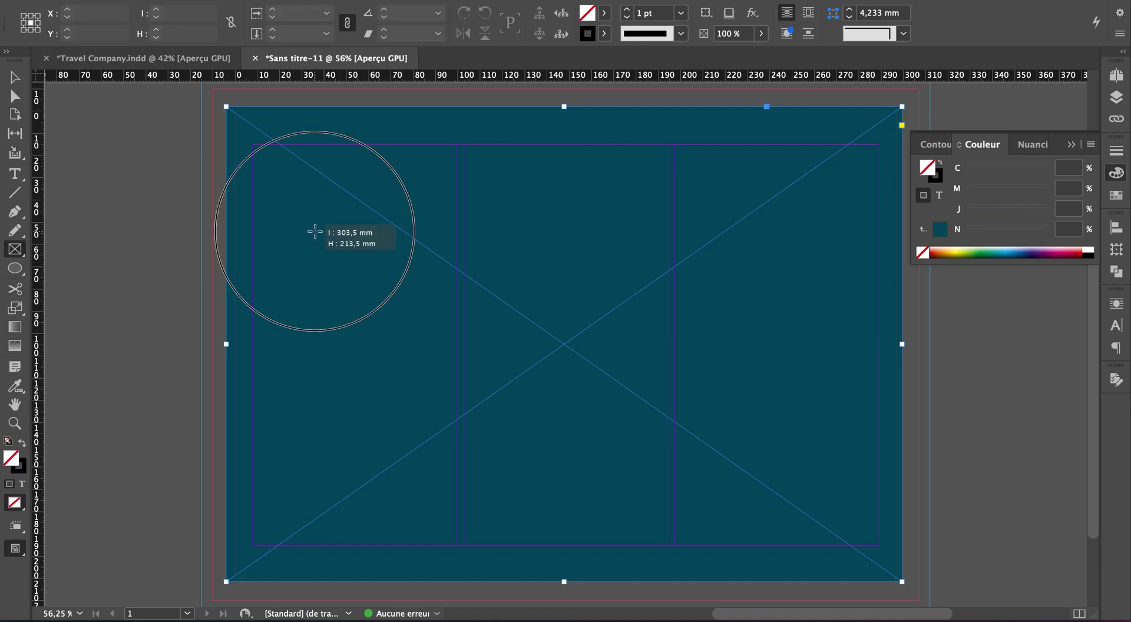
left_click_drag(315, 232, 468, 317)
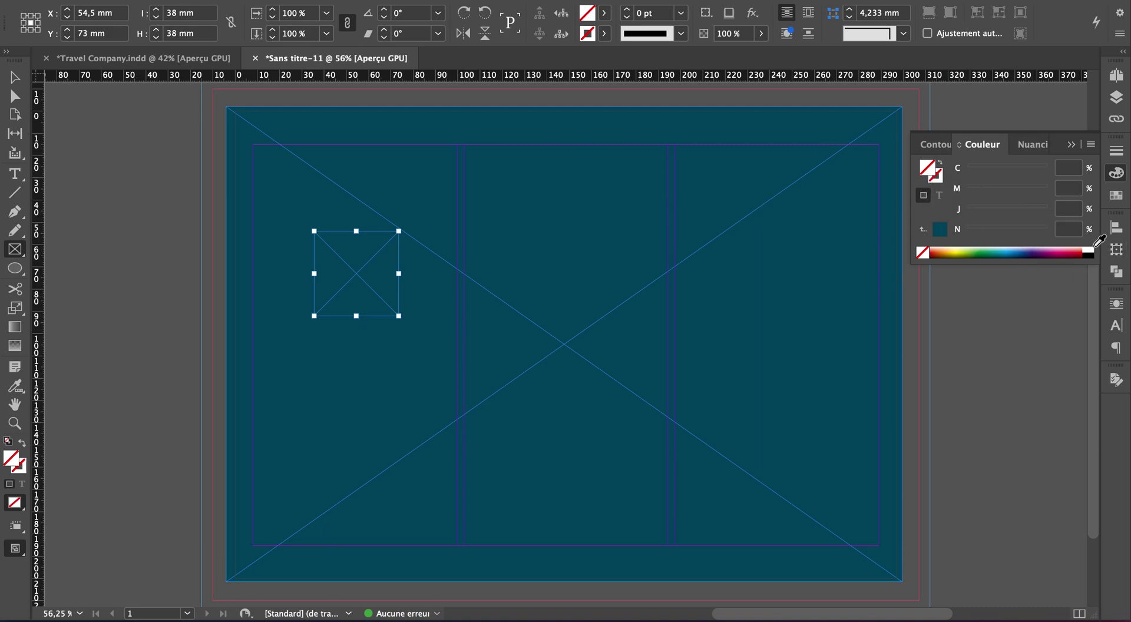
left_click(1090, 249)
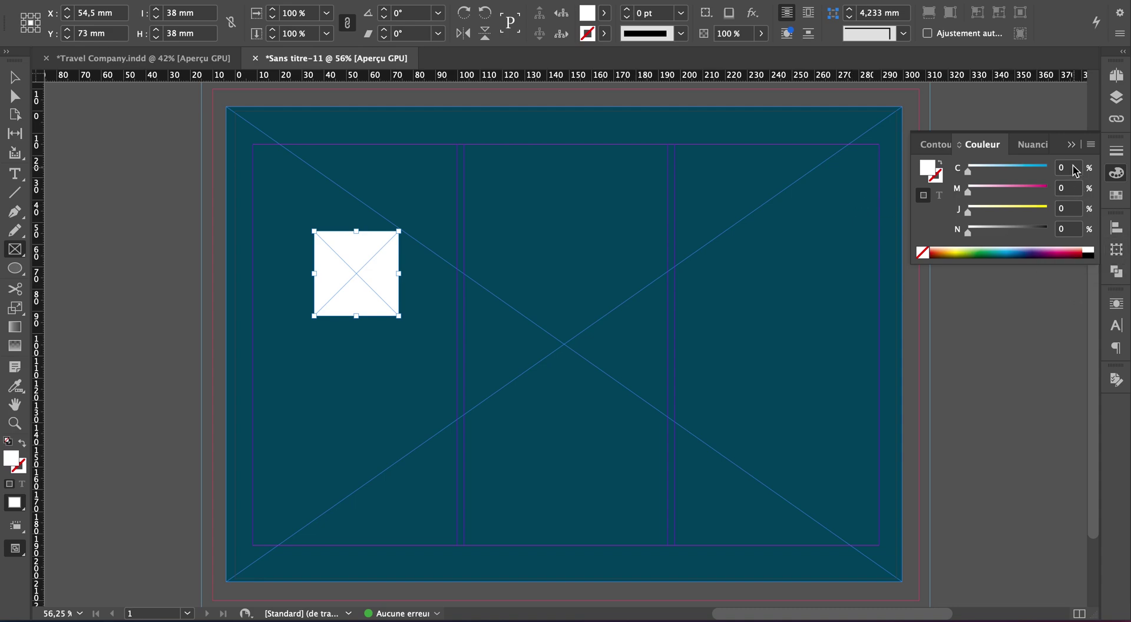
- Rotate the white square by -45° about its centre so that it stands as a diamond
left_click(1070, 144)
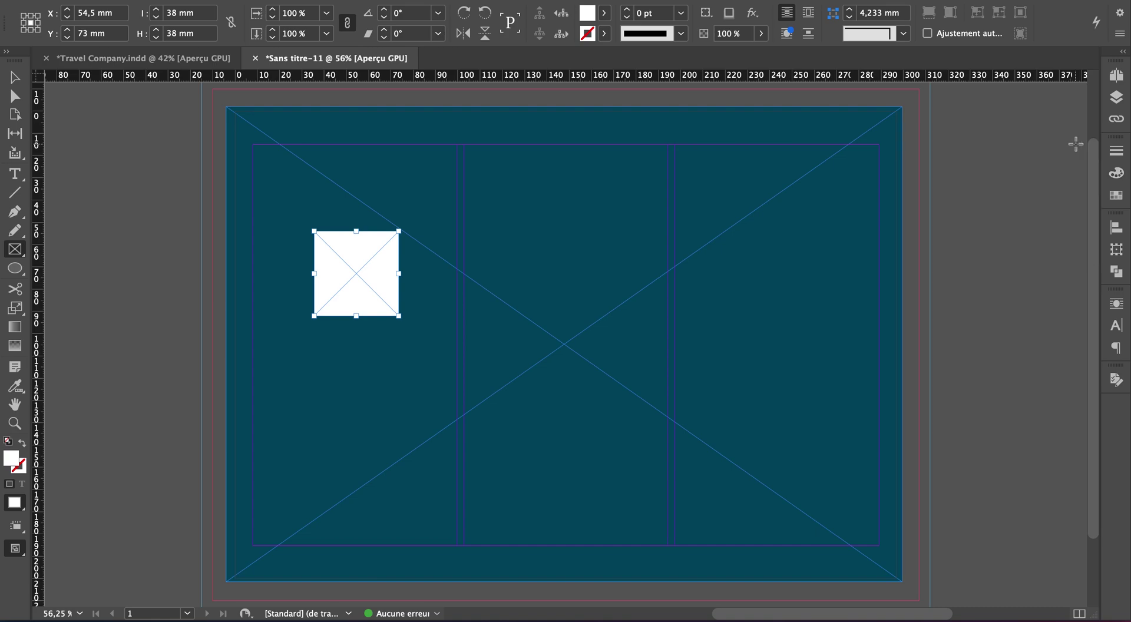
left_click(1117, 251)
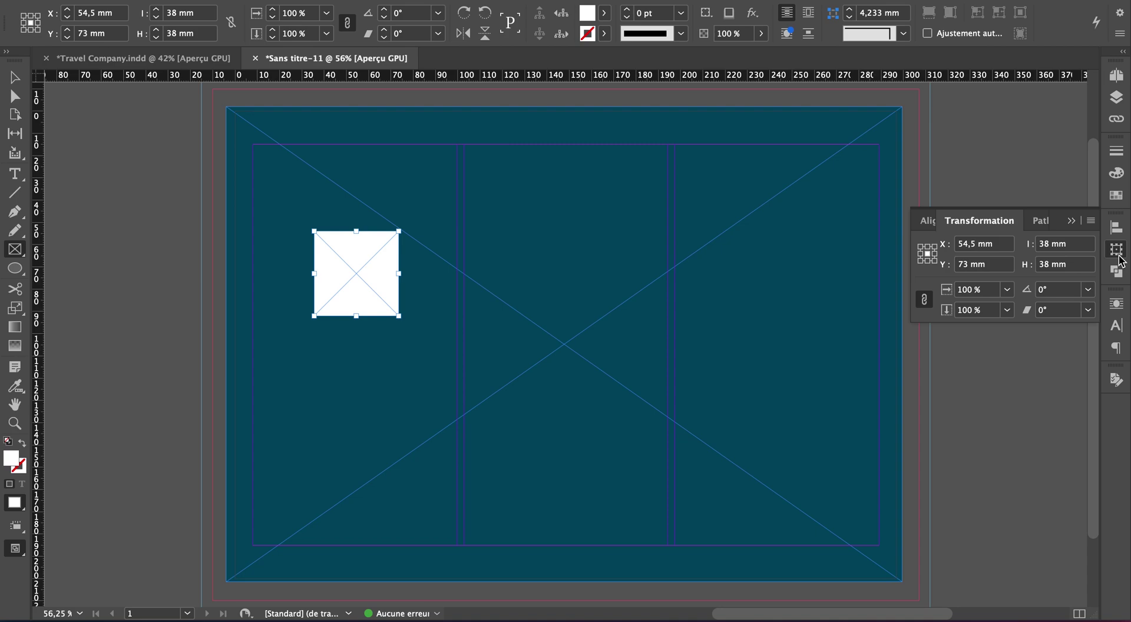
left_click(928, 247)
left_click(934, 254)
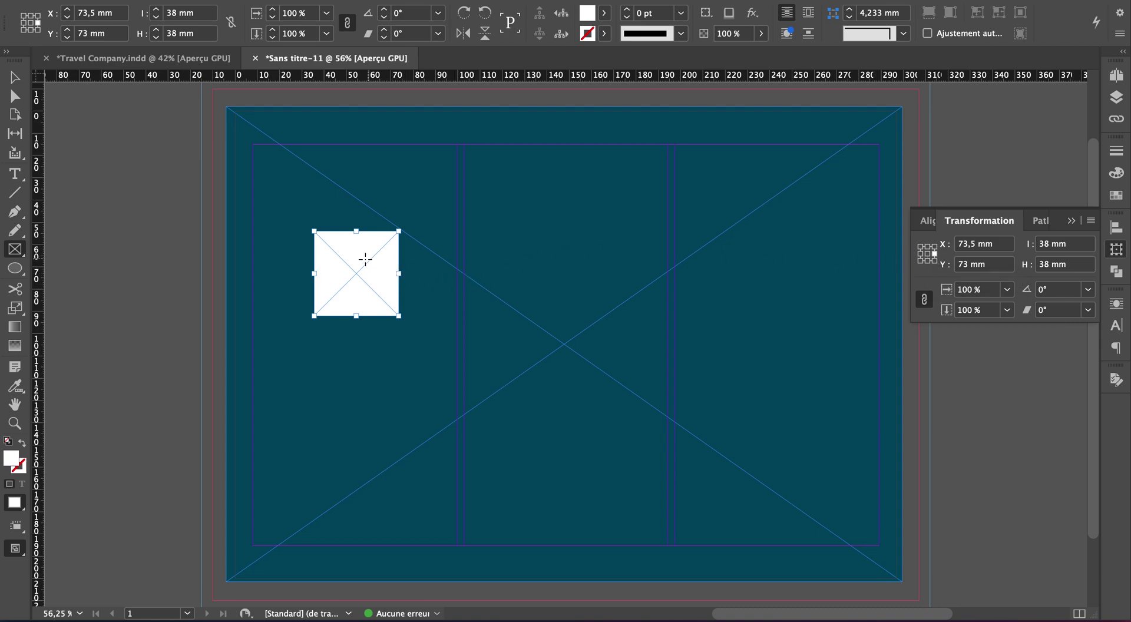
left_click(927, 254)
left_click(1087, 290)
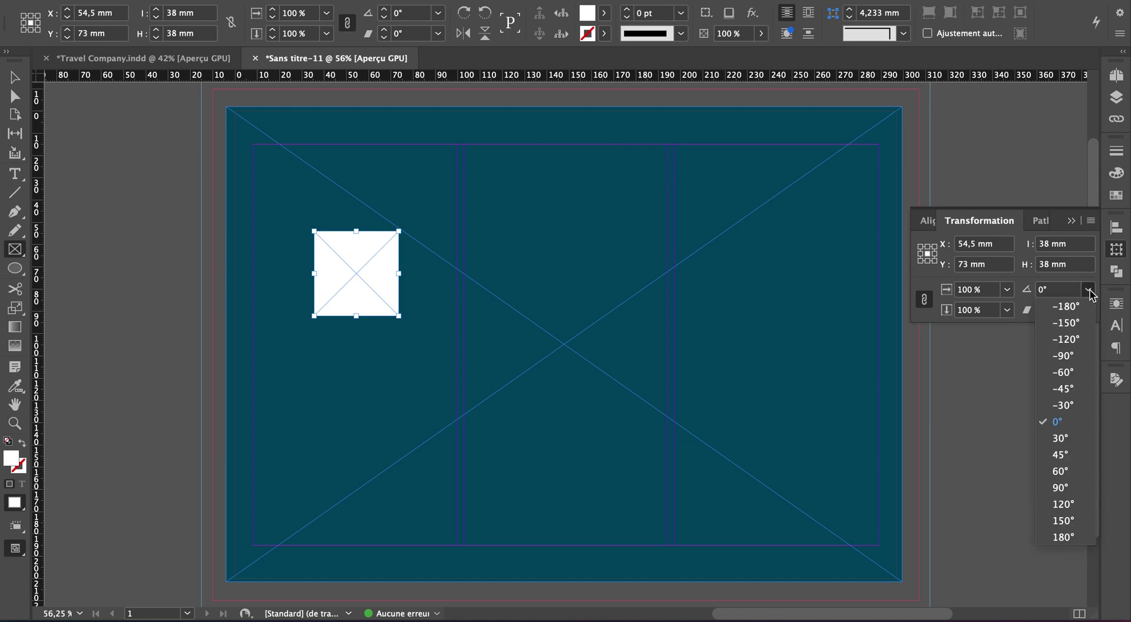
left_click(1072, 390)
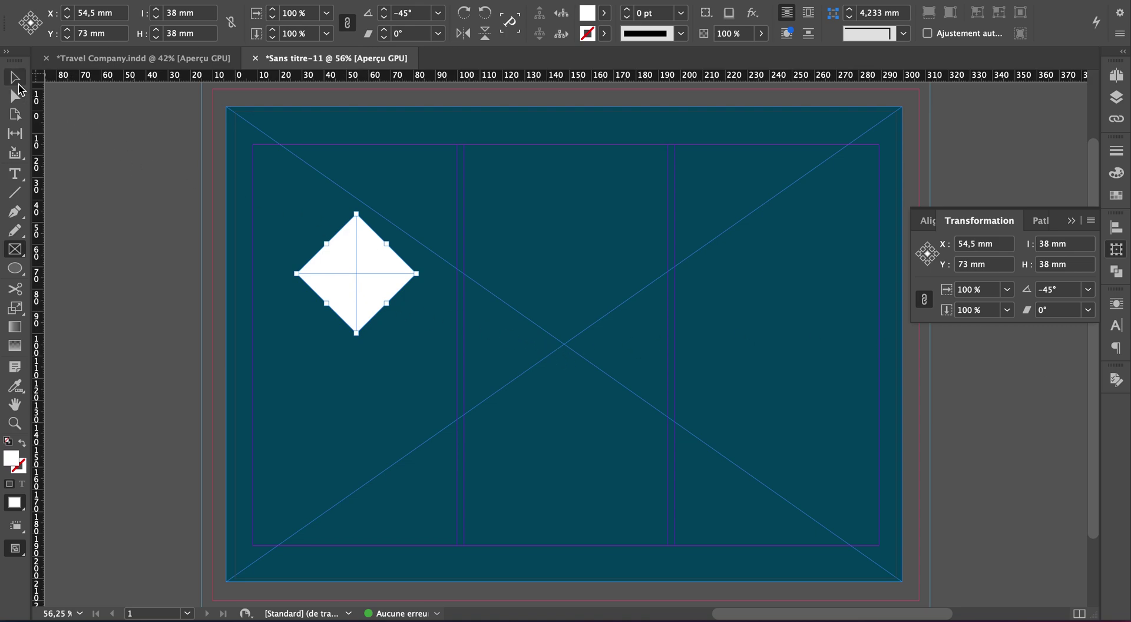
left_click(16, 82)
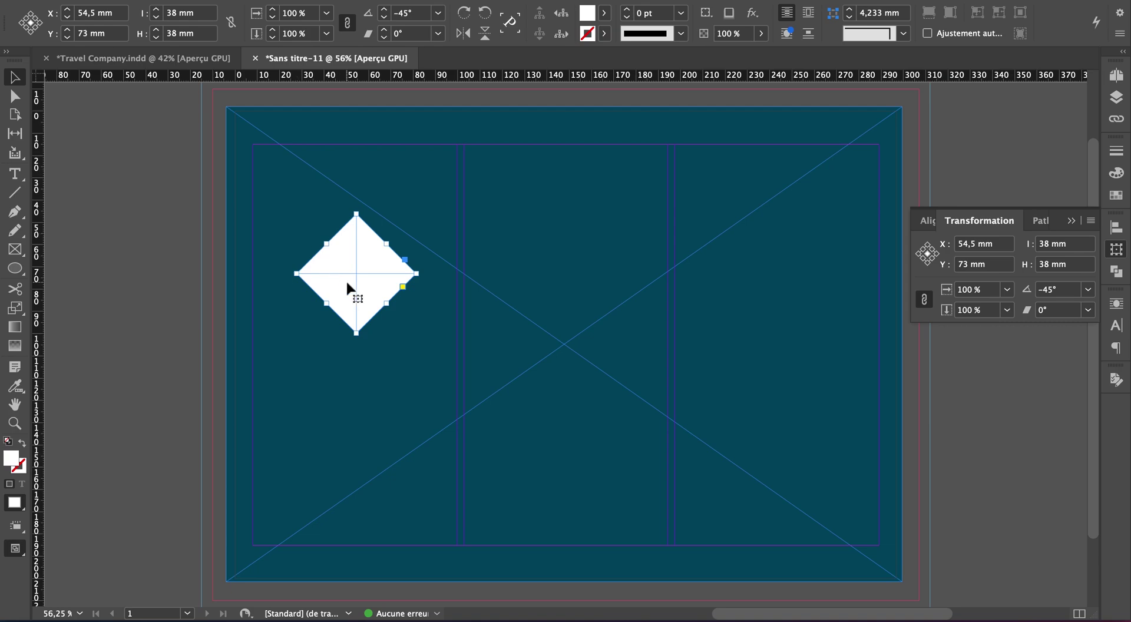
left_click_drag(346, 288, 346, 287)
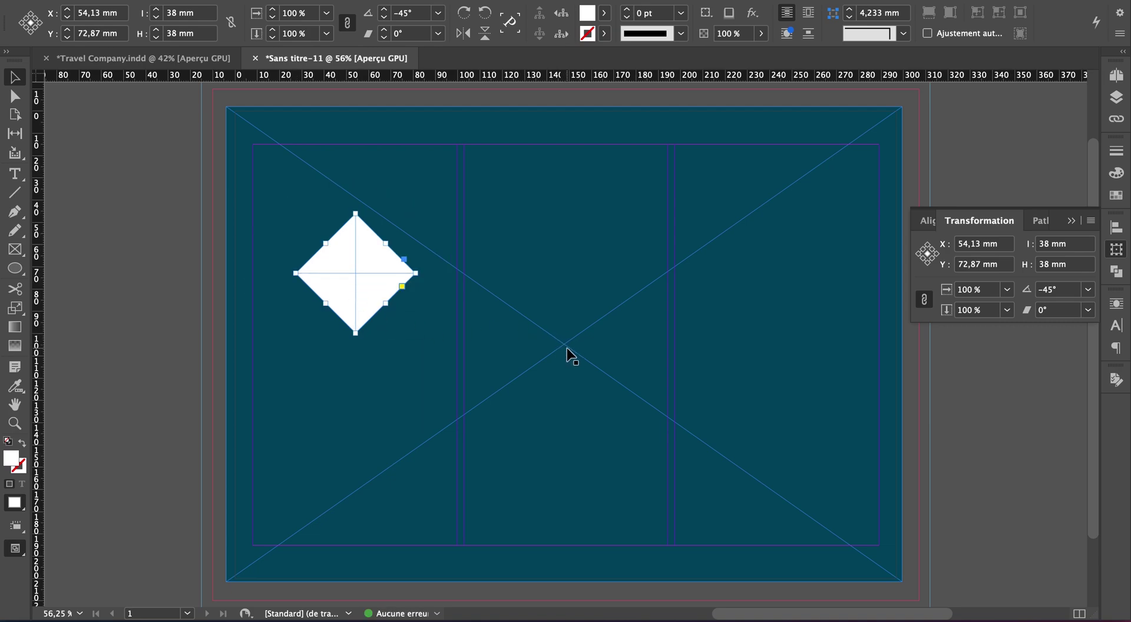
- Set the diamond's reference point to its right corner and centre the diamond horizontally and vertically on the page
left_click(127, 59)
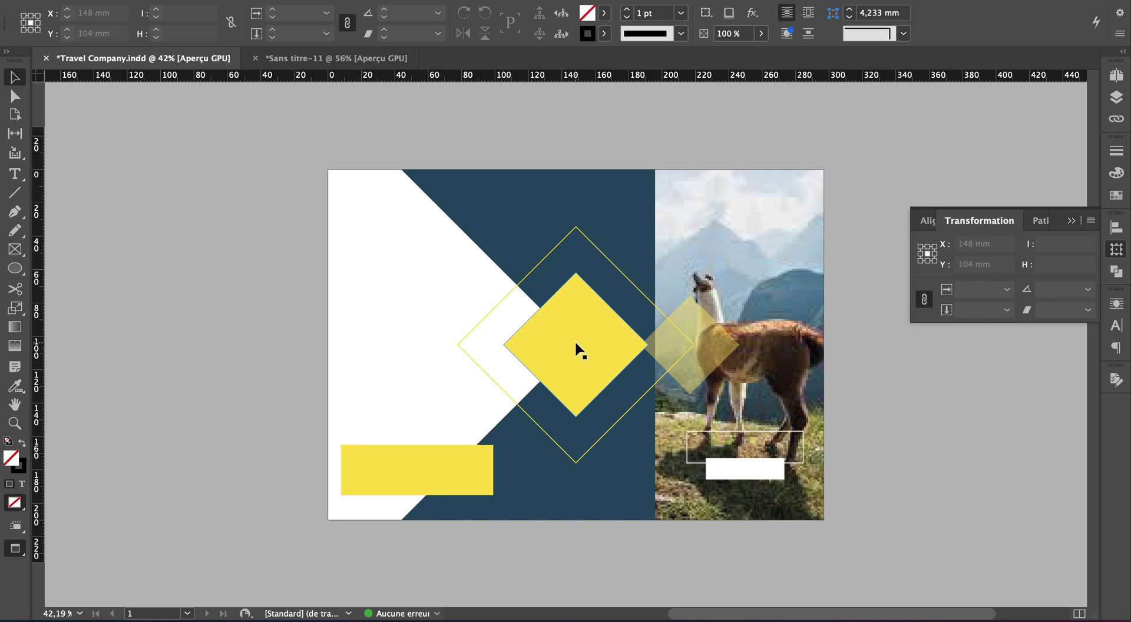
left_click(275, 58)
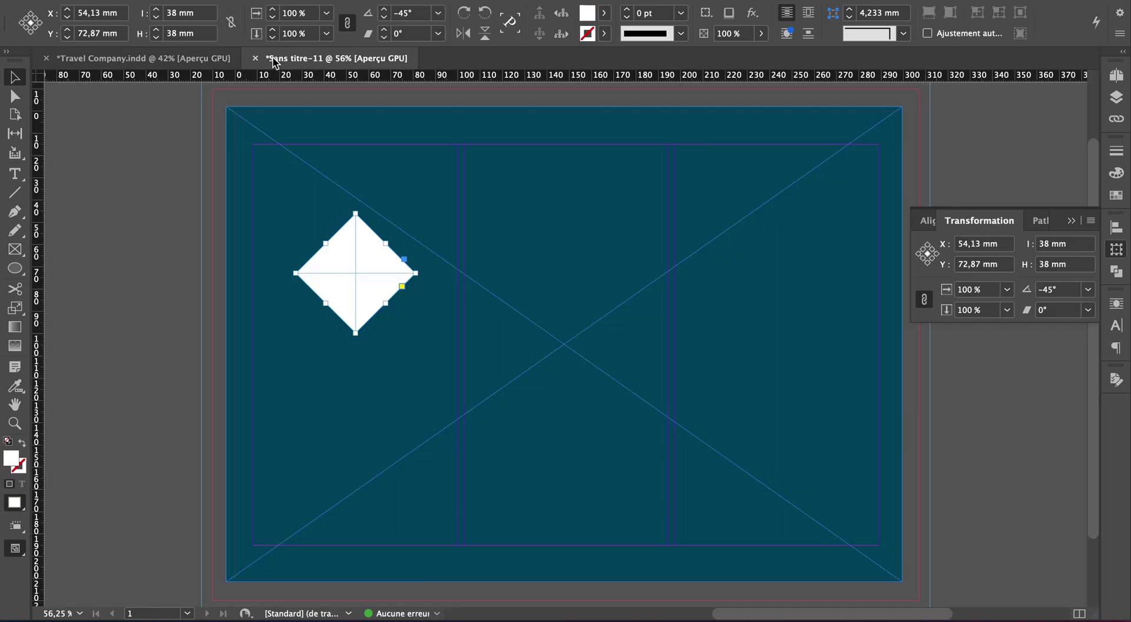
left_click(936, 254)
left_click(1116, 230)
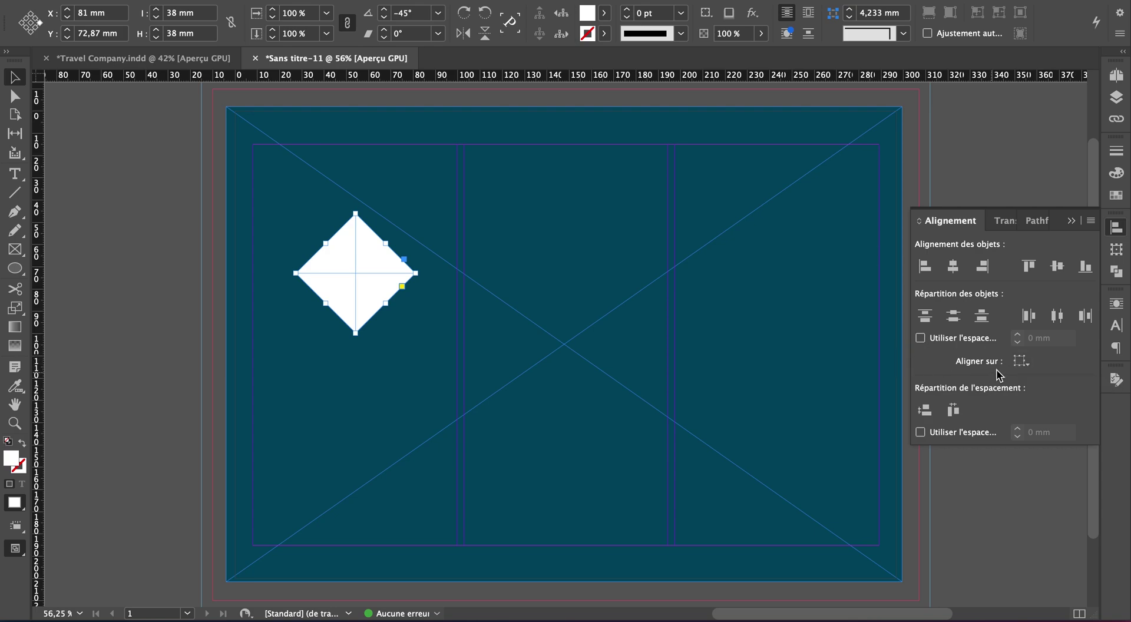
left_click(1022, 361)
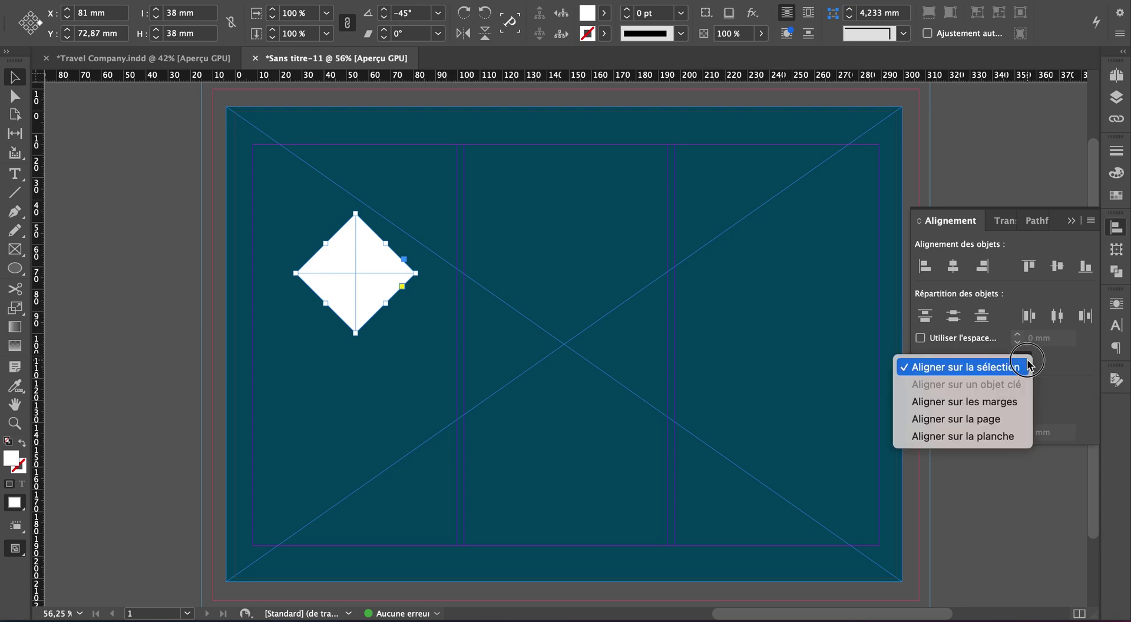
left_click(993, 419)
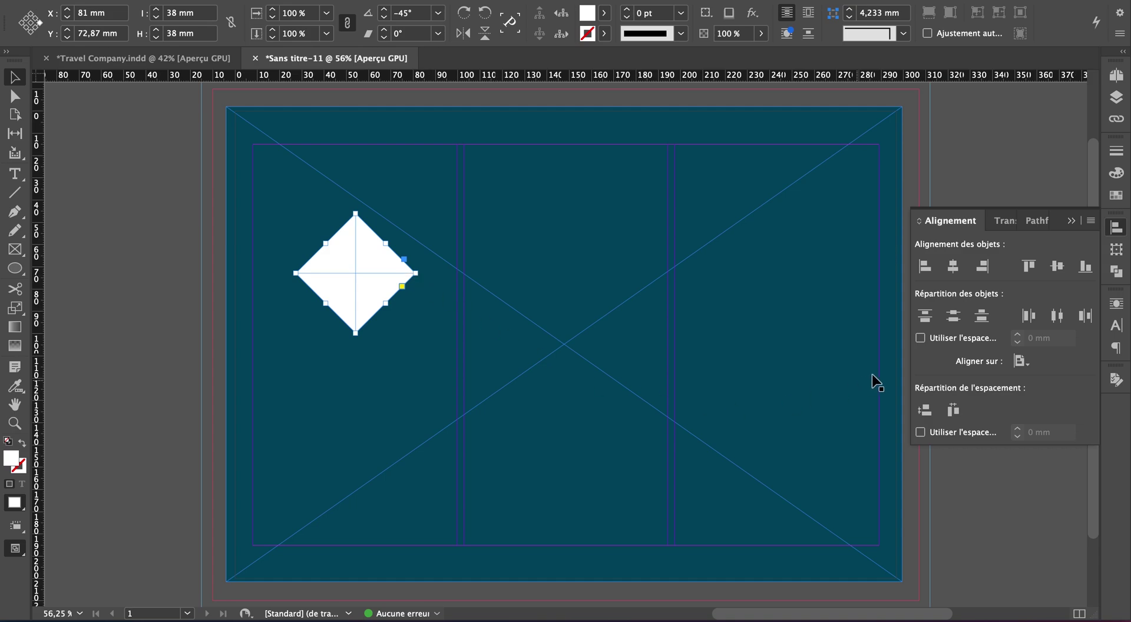
left_click(953, 266)
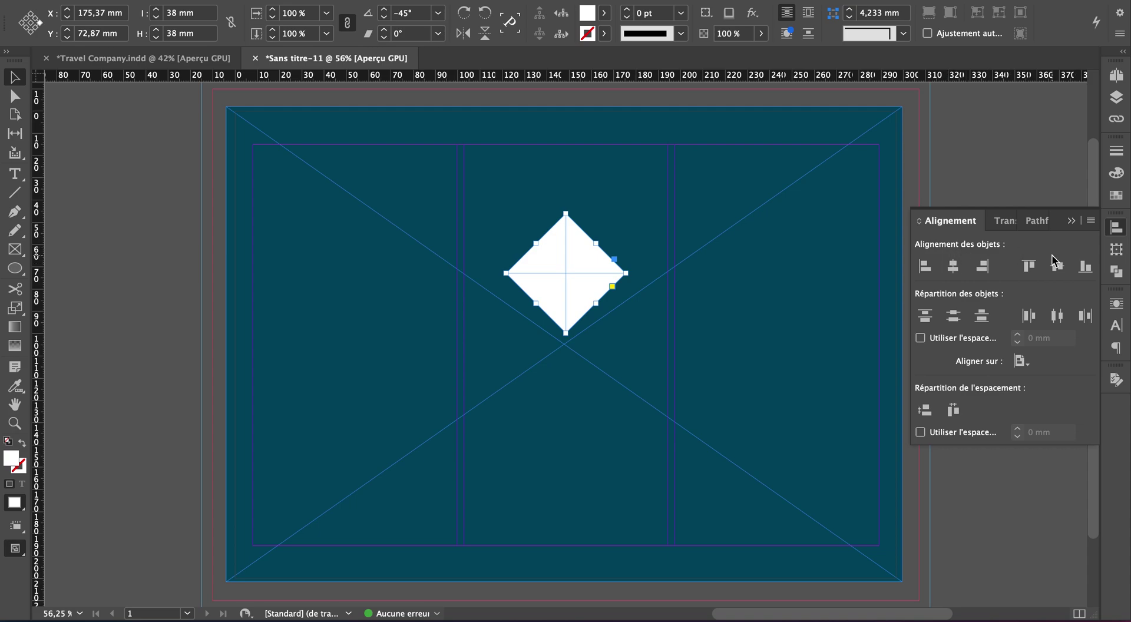
left_click(955, 321)
left_click(1057, 266)
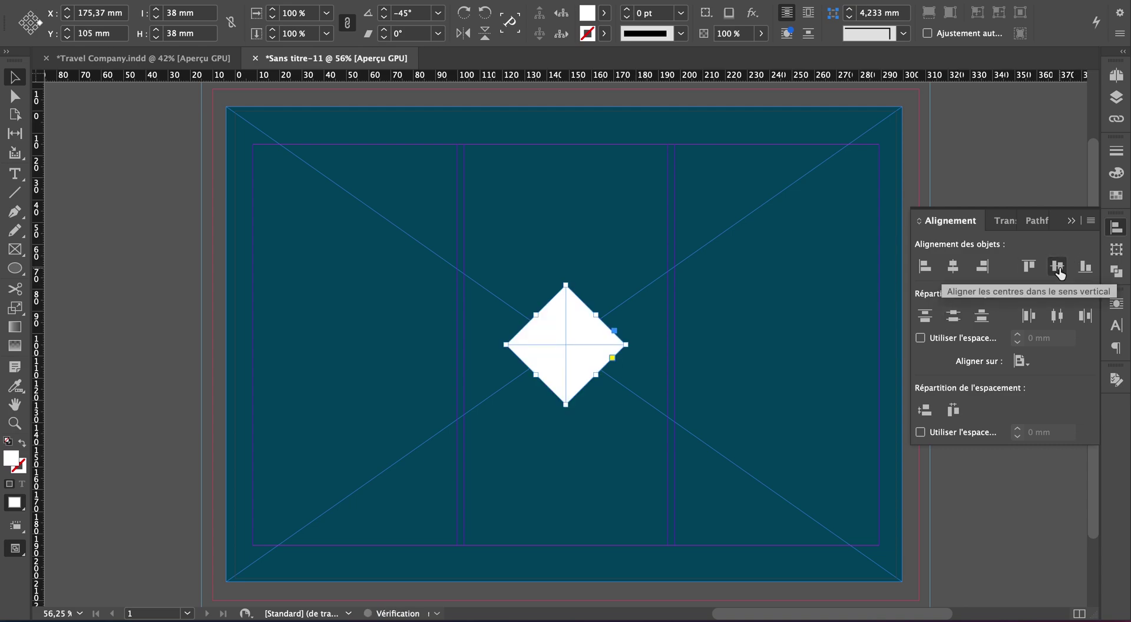
- Set objects to align to the selection instead of the page
left_click(1116, 250)
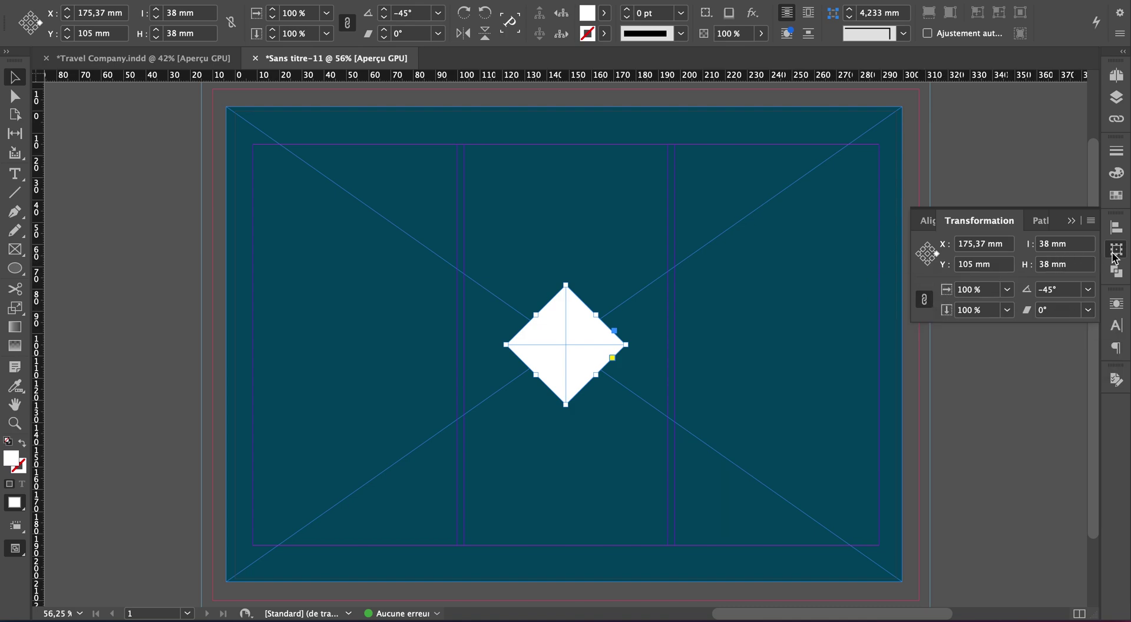
left_click(1117, 231)
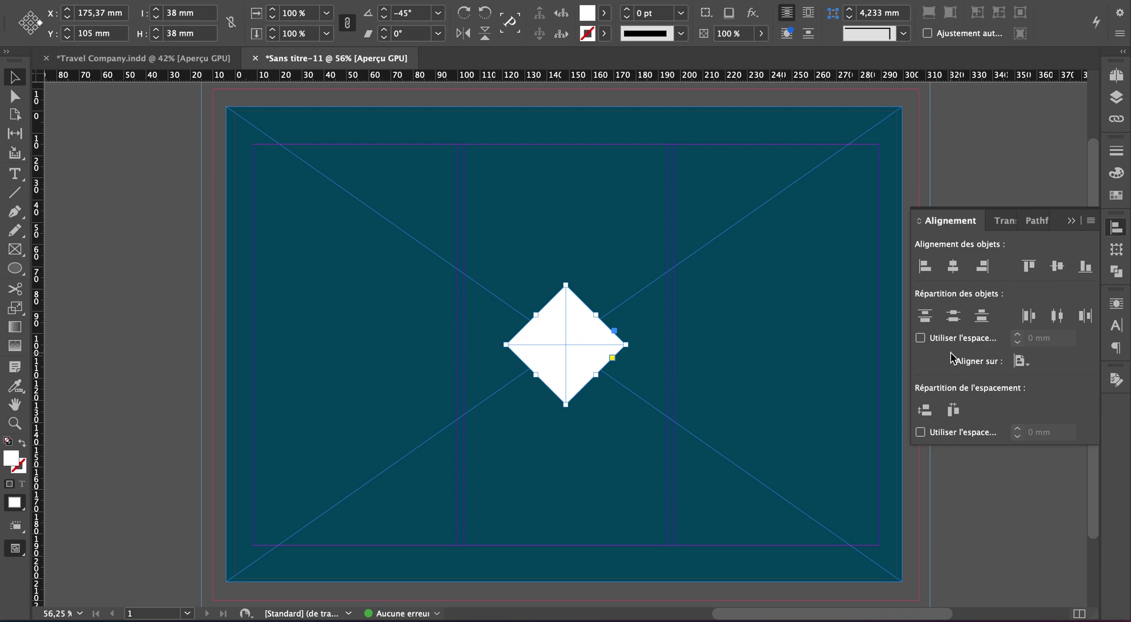
left_click(1022, 361)
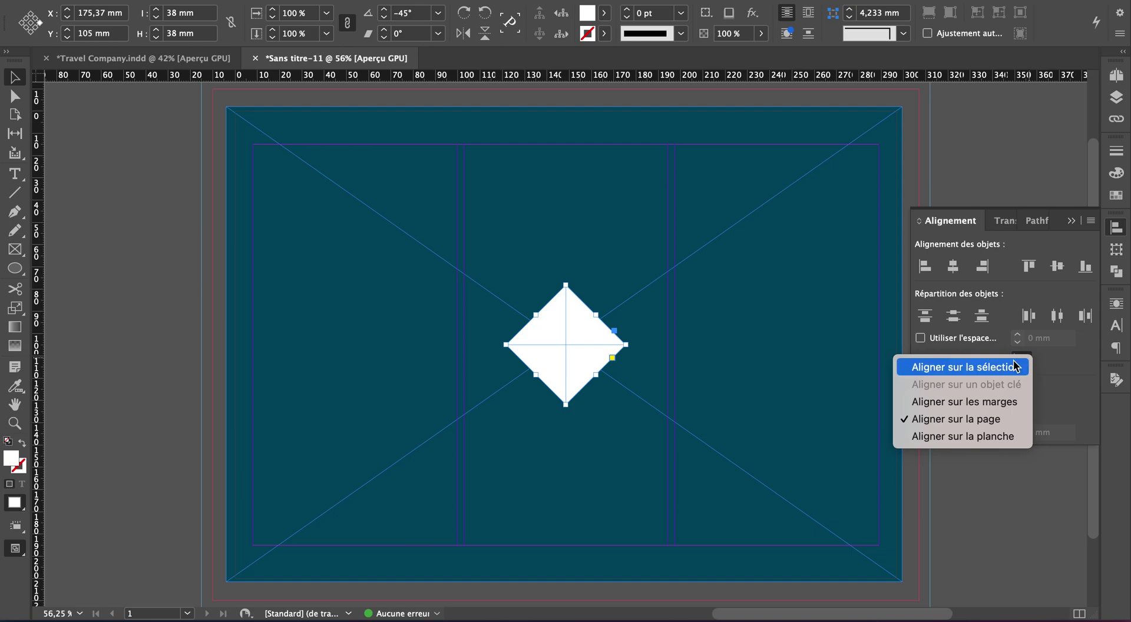
left_click(1018, 368)
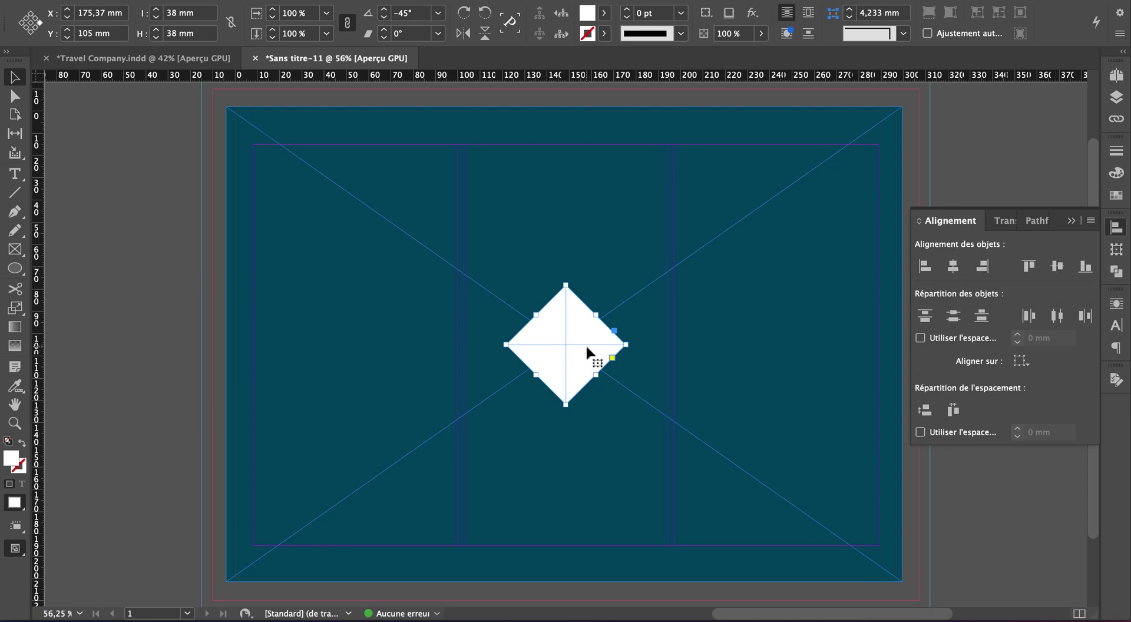
- Nudge the white diamond left until its right corner is near the page centre, at X 147.87 mm
key("Left")
key("Left")
key("Left")
key("Left")
key("Left")
key("Left")
key("Left")
key("Left")
key("Left")
key("Left")
key("Left")
key("Left")
key("Left")
key("Left")
key("Left")
key("Left")
key("Left")
key("Left")
key("Left")
key("Left")
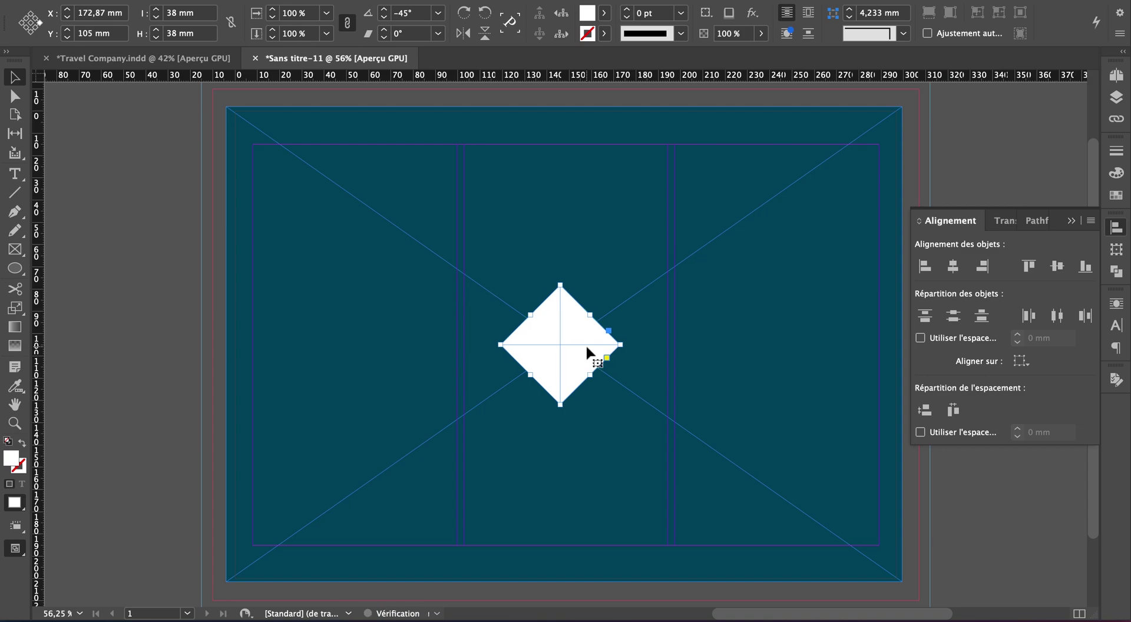
key("Left")
key("Left")
key("Left")
key("Left")
key("Left")
key("Left")
key("Left")
key("Left")
key("Left")
key("Left")
key("Left")
key("Left")
key("Left")
key("Left")
key("Left")
key("Left")
key("Left")
key("Left")
key("Left")
key("Left")
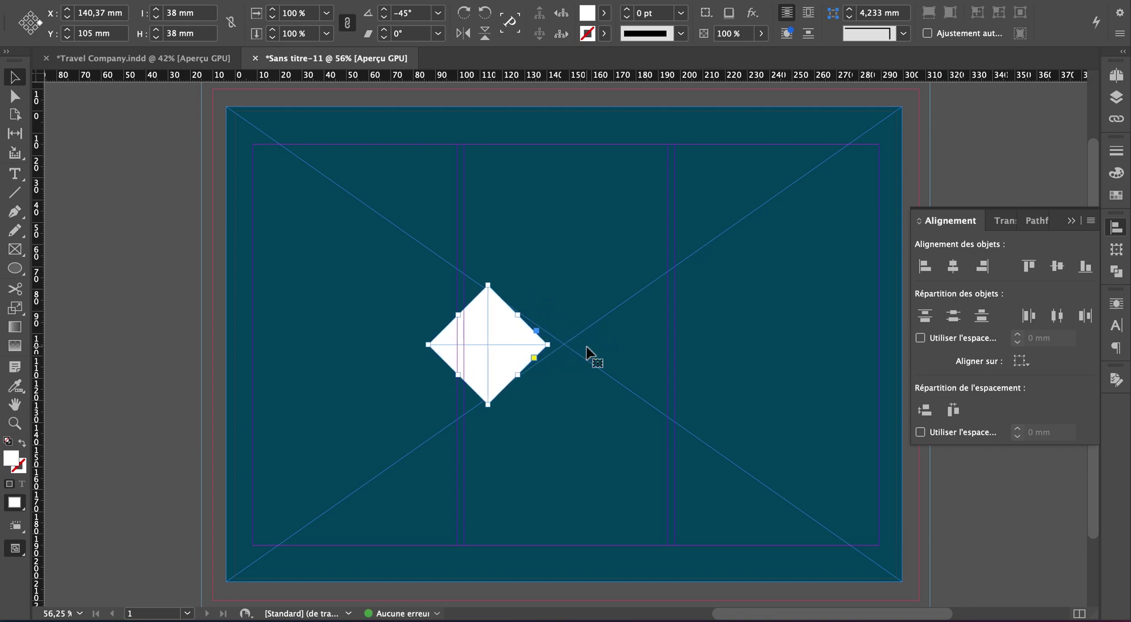
key("shift+Right")
key("shift+Right")
key("shift+Right")
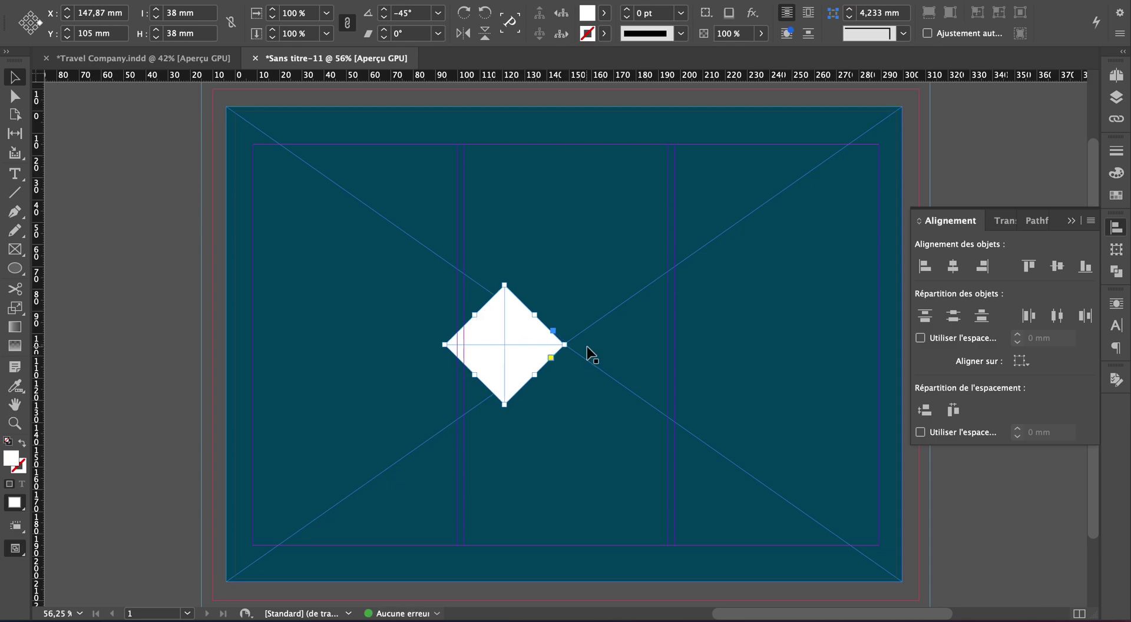
- Fine-tune the diamond so its right corner sits on the crossing of the background frame's diagonals, at X 147.87 mm and Y 104.75 mm
scroll(587, 347, "up", 8)
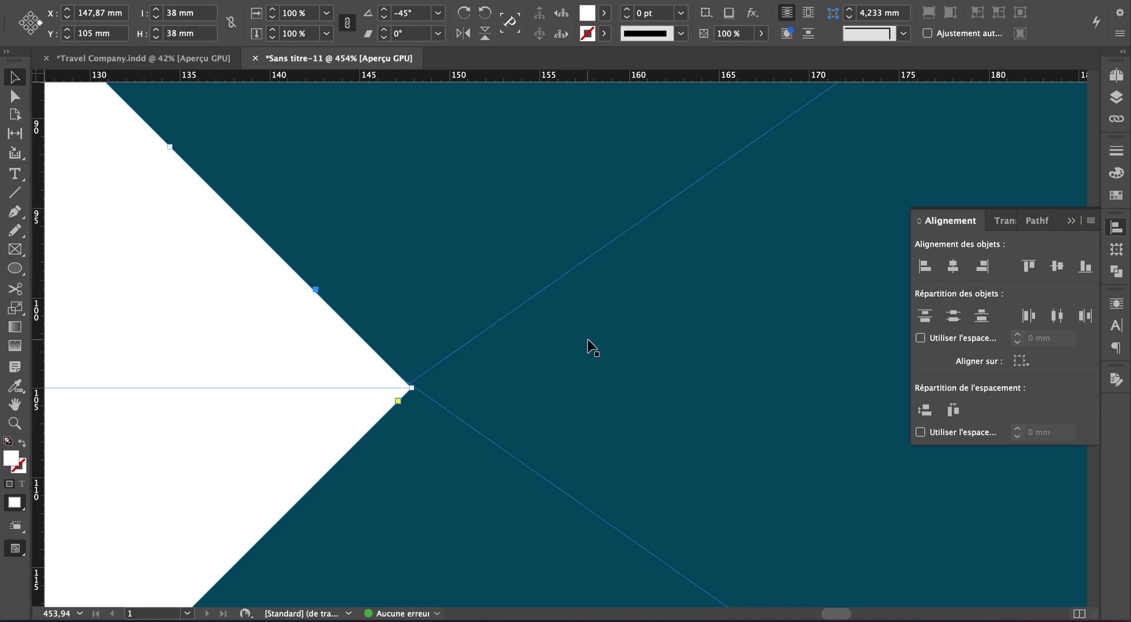
key("shift+Left")
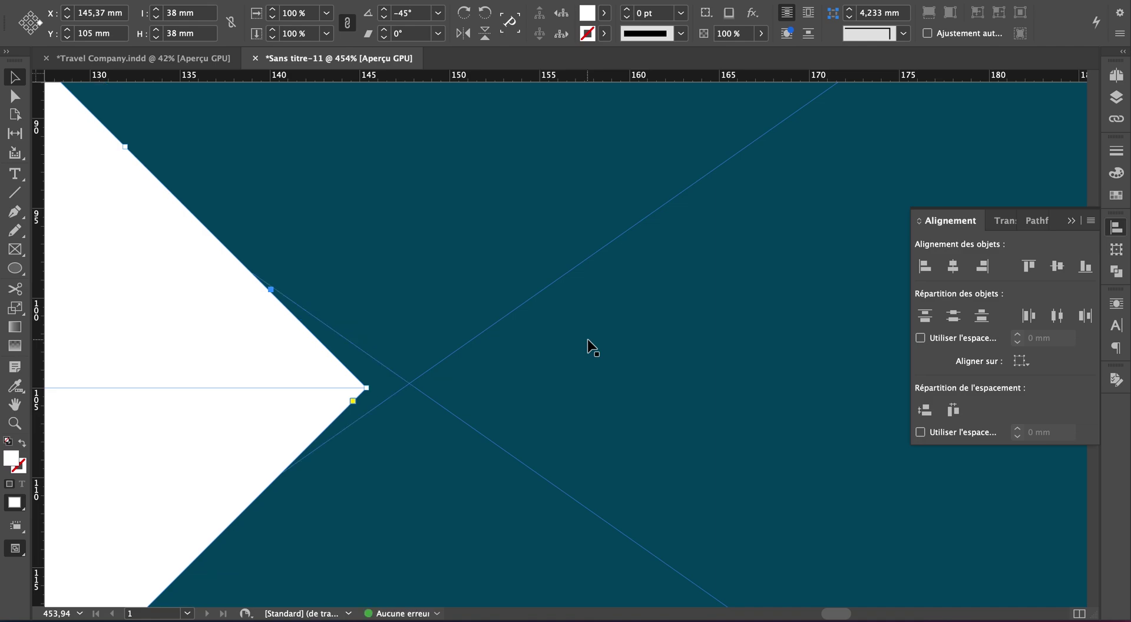
key("Right")
key("Right")
key("Right")
key("Right")
key("Right")
key("Right")
key("Right")
key("Right")
key("Right")
key("Right")
key("Up")
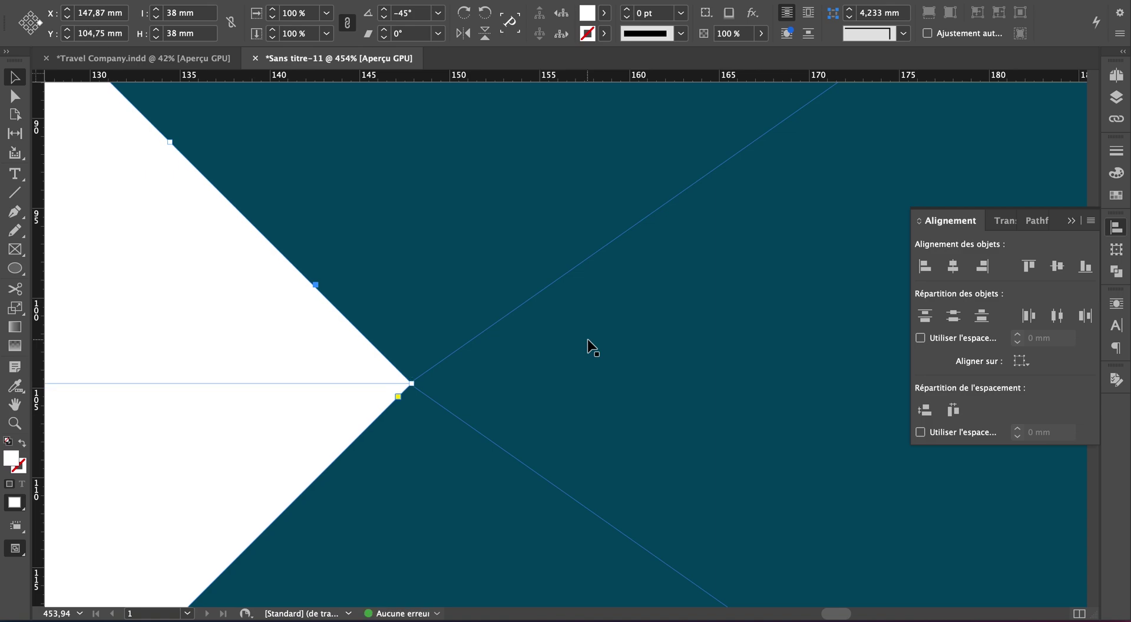
- Enlarge the white diamond proportionally beyond the page's left edge to about 192.8 mm per side, keeping its right corner at the page centre
scroll(590, 346, "down", 8)
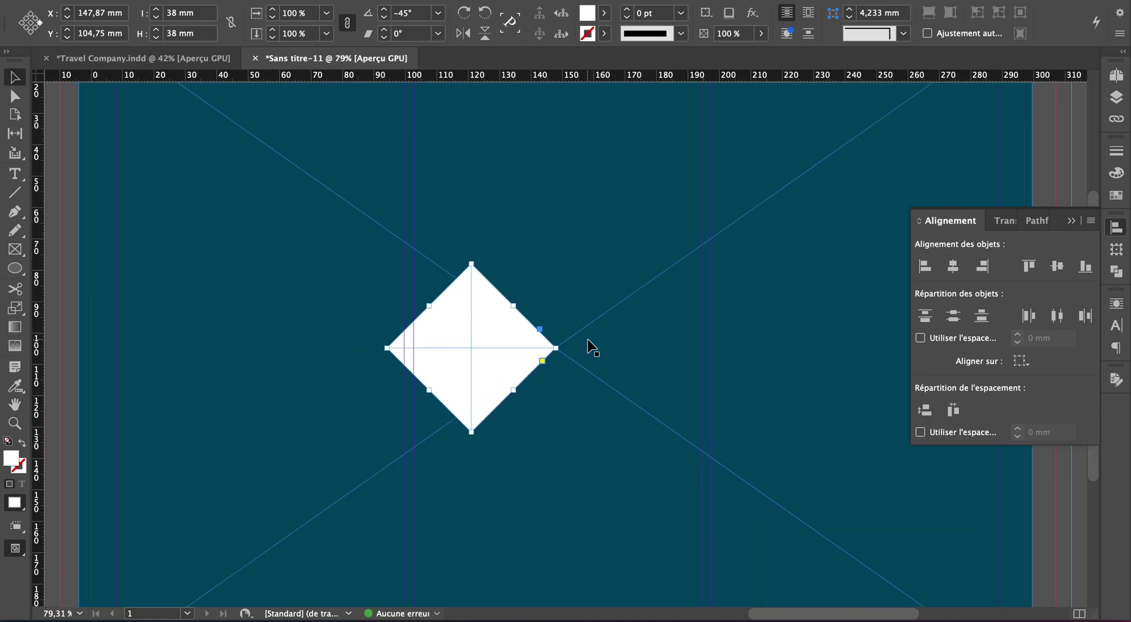
scroll(591, 346, "down", 2)
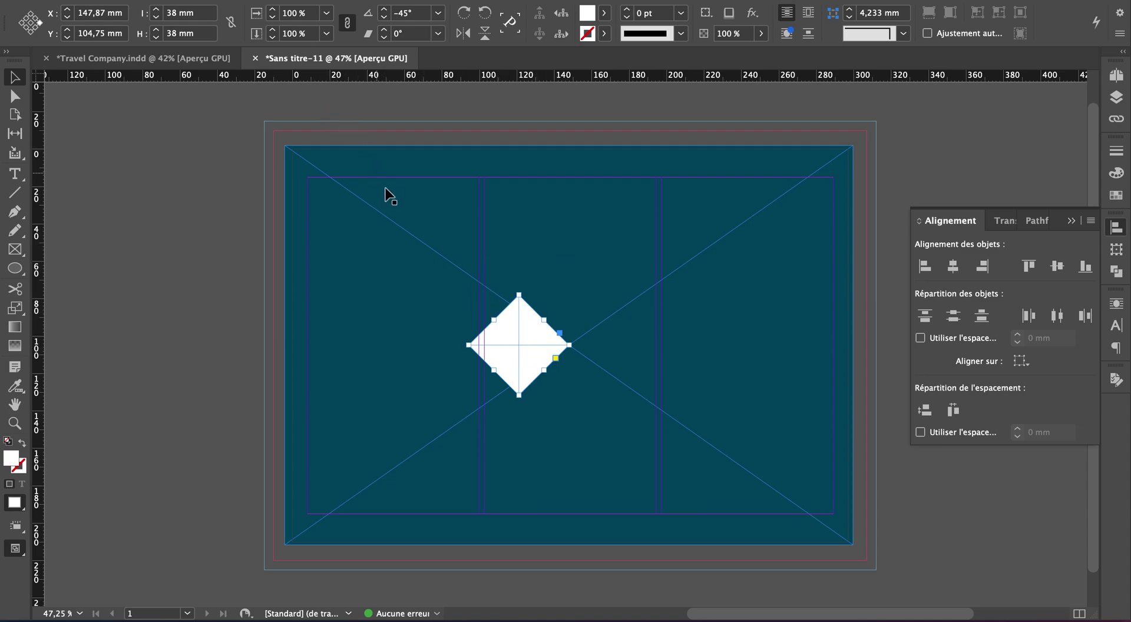
key("super+minus")
key("super+minus")
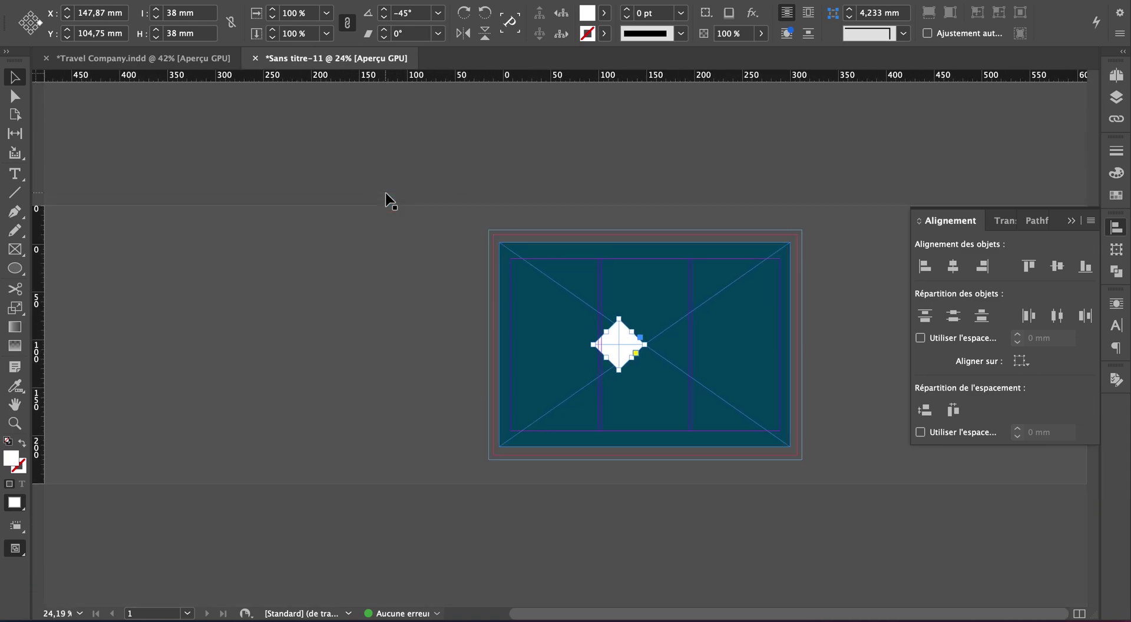
mouse_move(619, 319)
left_mouse_down()
mouse_move(609, 219)
mouse_move(613, 301)
left_mouse_up()
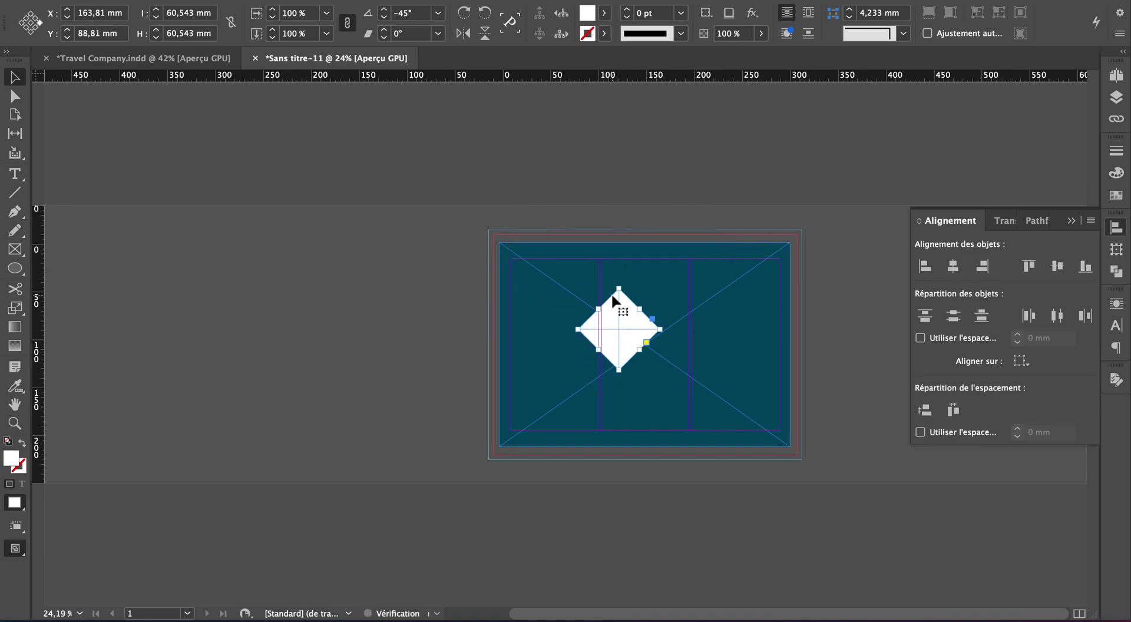
key("ctrl+z")
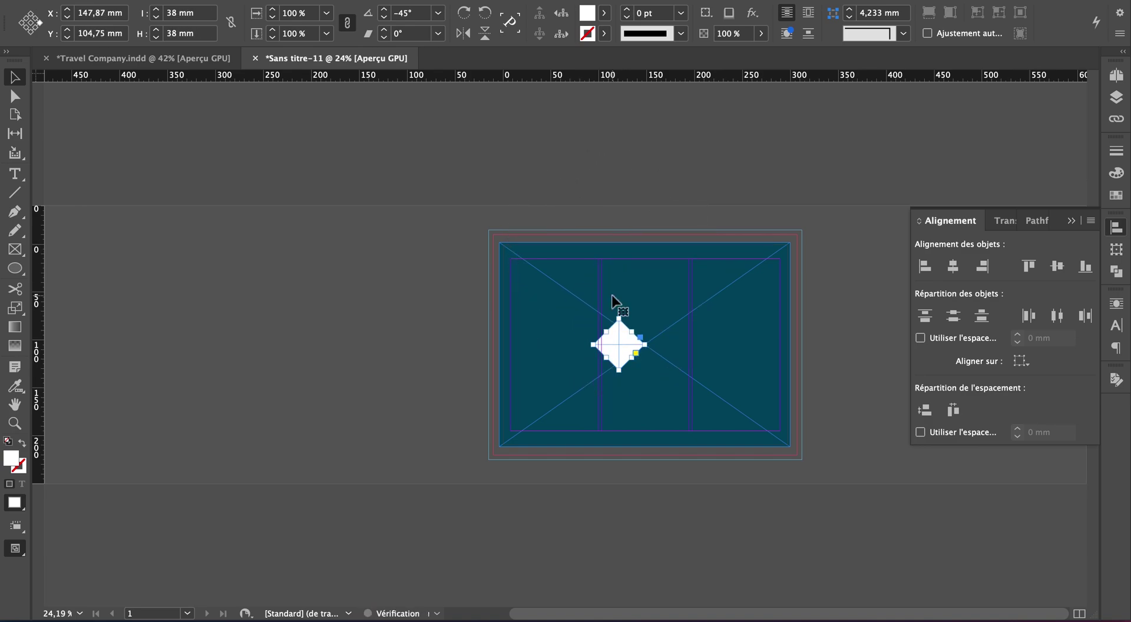
left_click_drag(593, 348, 399, 331)
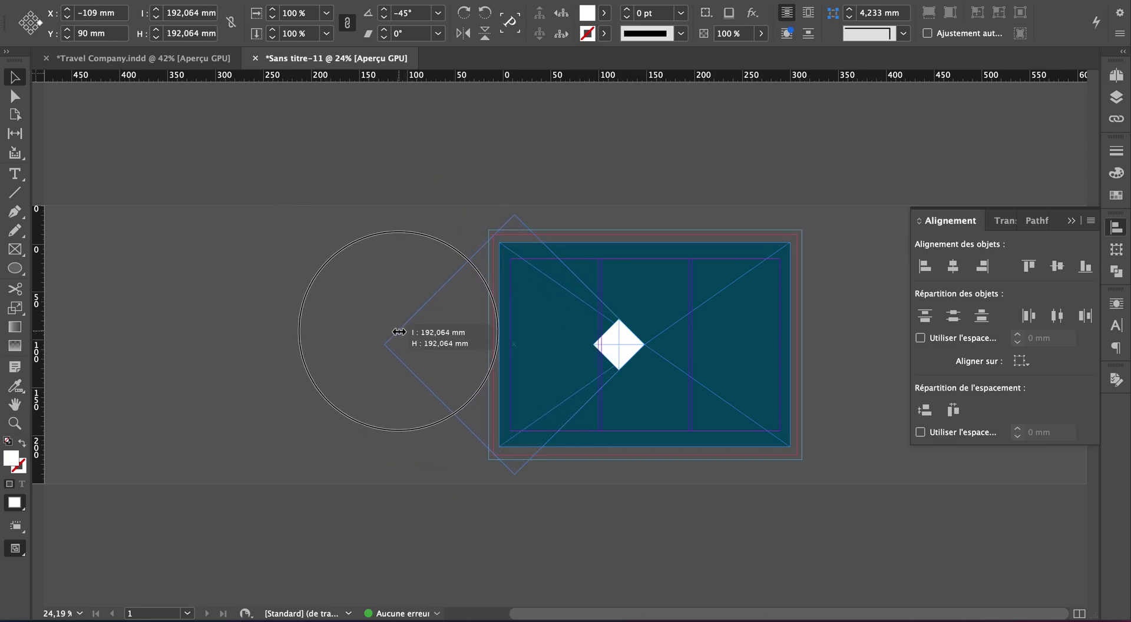
left_click_drag(399, 332, 398, 337)
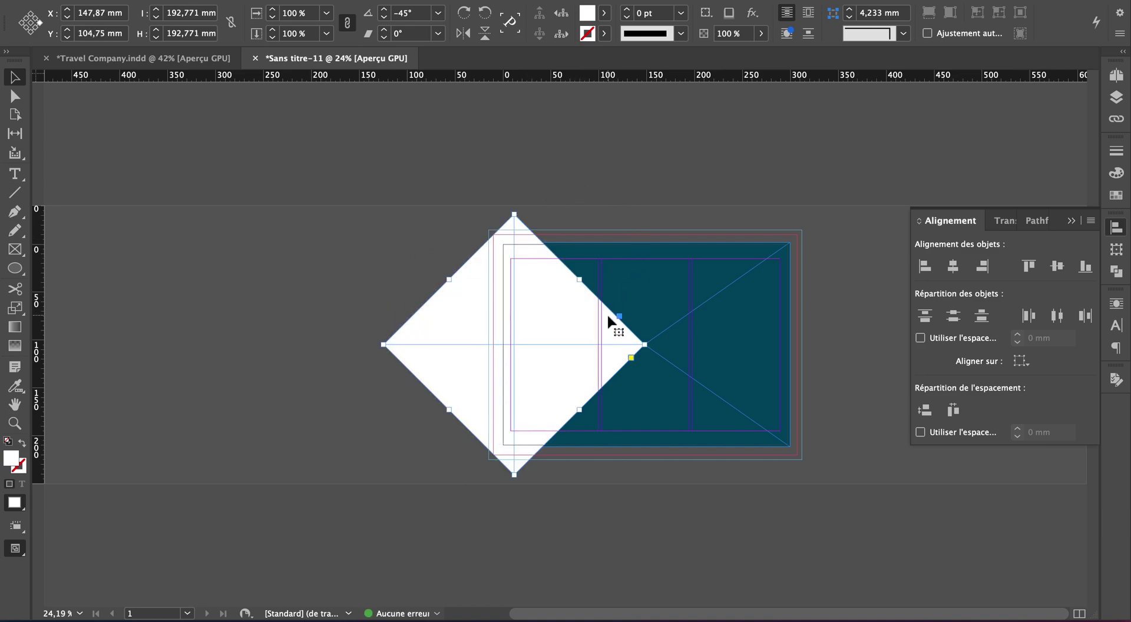
- Deselect the diamond and show the page in Preview mode without guides or frame edges
left_click(645, 168)
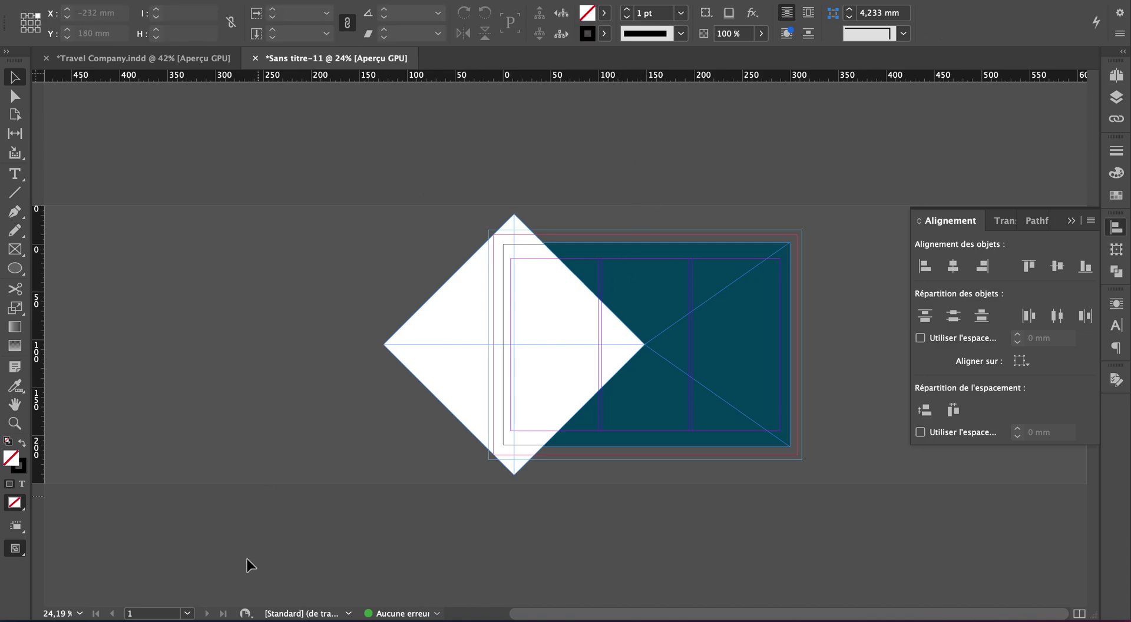
left_click(20, 556)
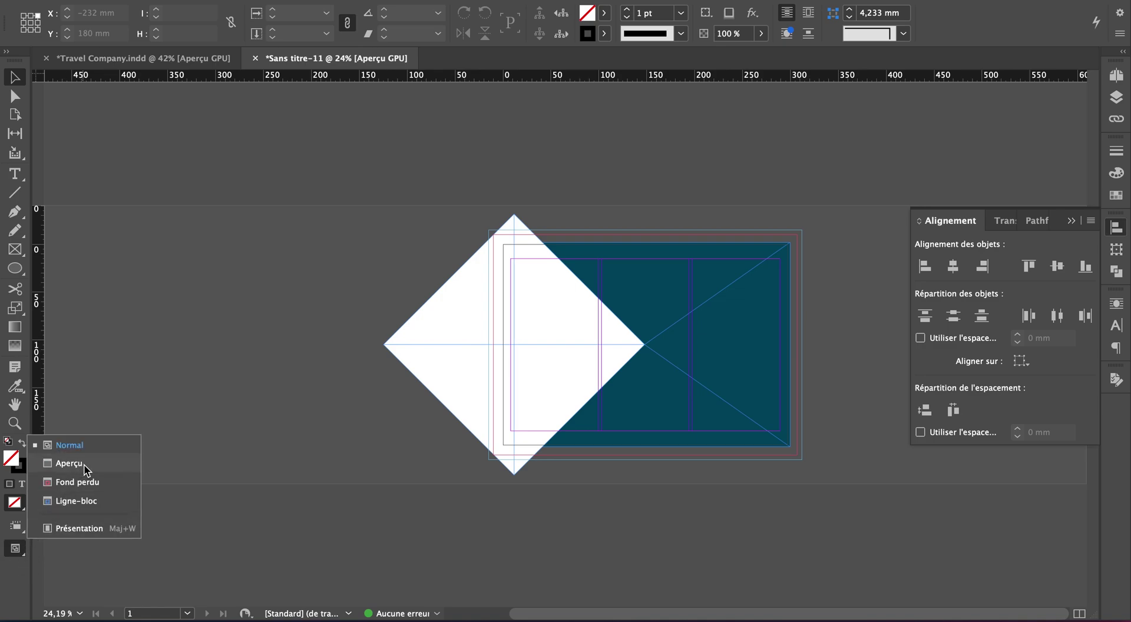
left_click(83, 464)
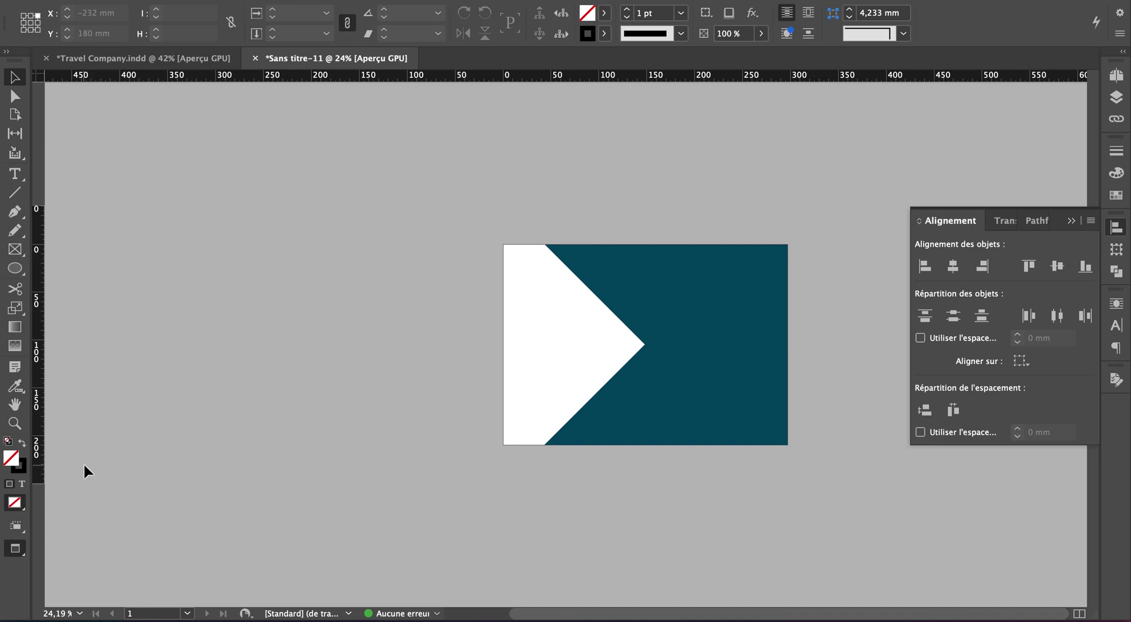